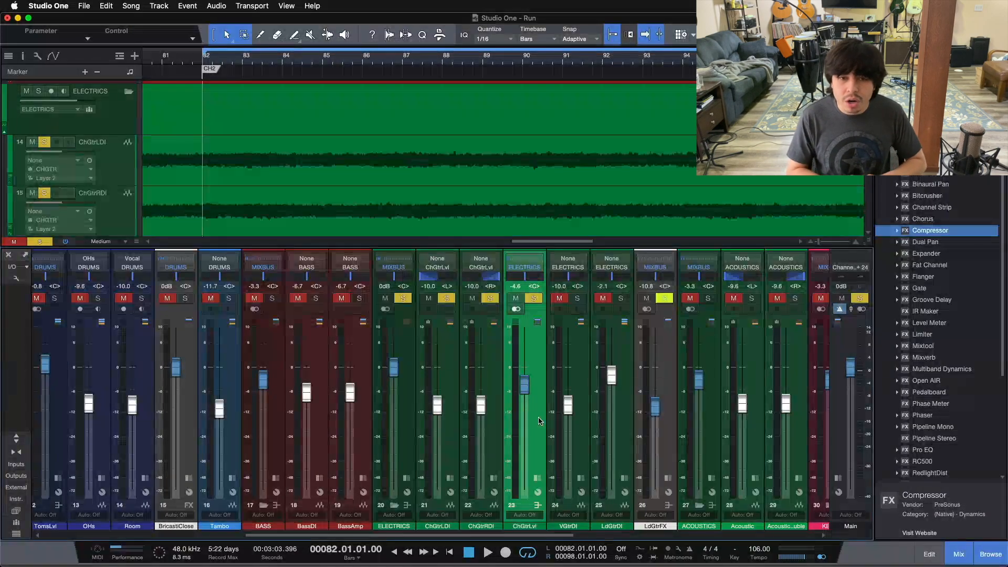
Expand the ChGtrLDI and ChGtrRDI mixer channels to show Inserts and Sends, and enlarge their Inserts areas.
left_click(454, 406)
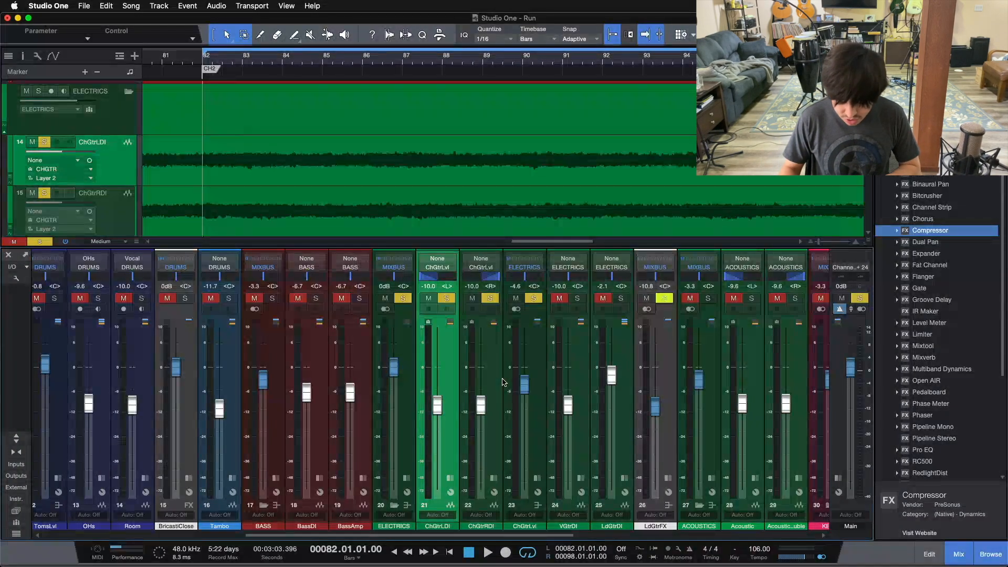
left_click(449, 477)
left_click(548, 478)
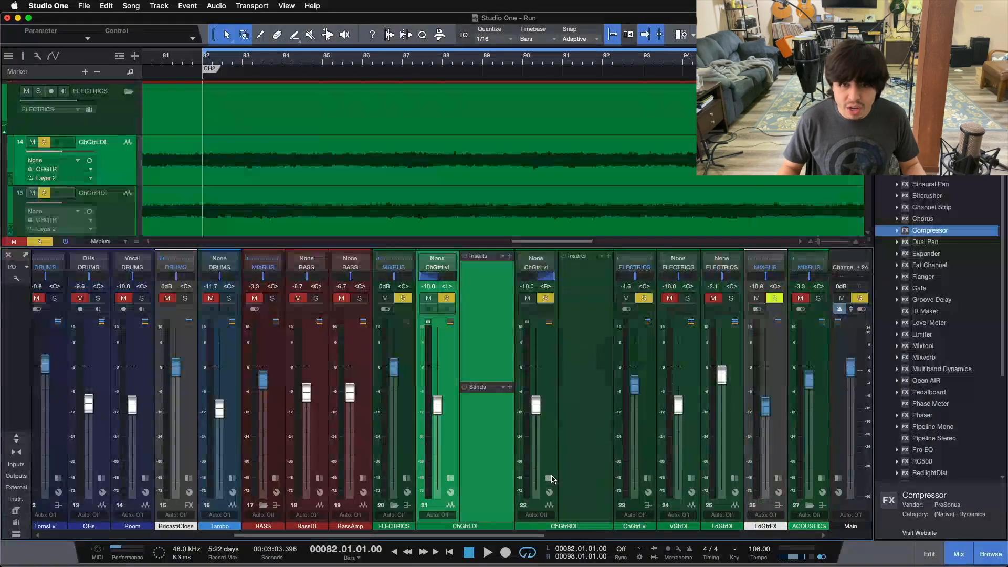
left_click(573, 446)
left_click(507, 444)
left_click_drag(494, 383, 482, 444)
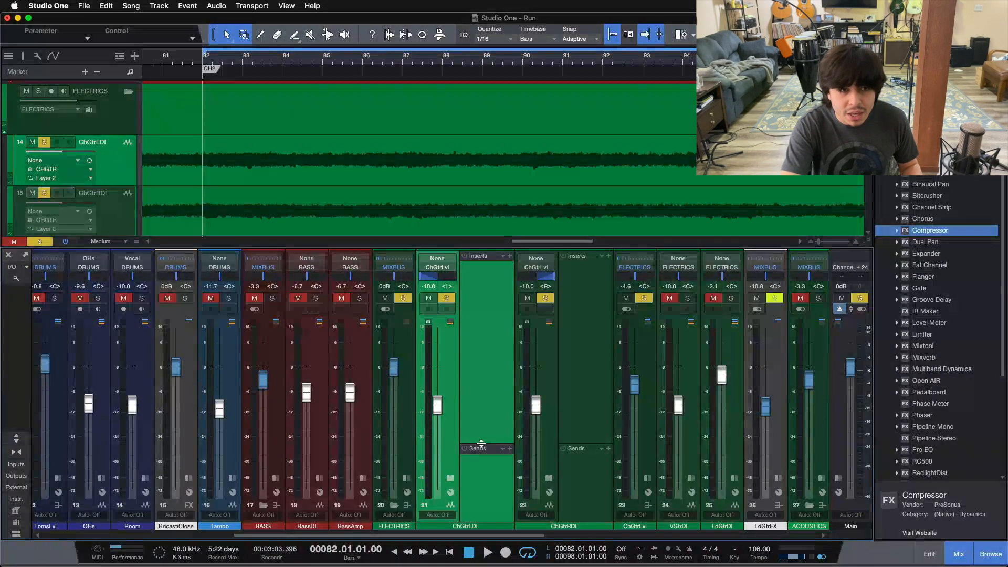
Audition the soloed ChGtrLDI and ChGtrRDI guitars from bar 82, looking over the mixer channels, and stop playback.
key("space")
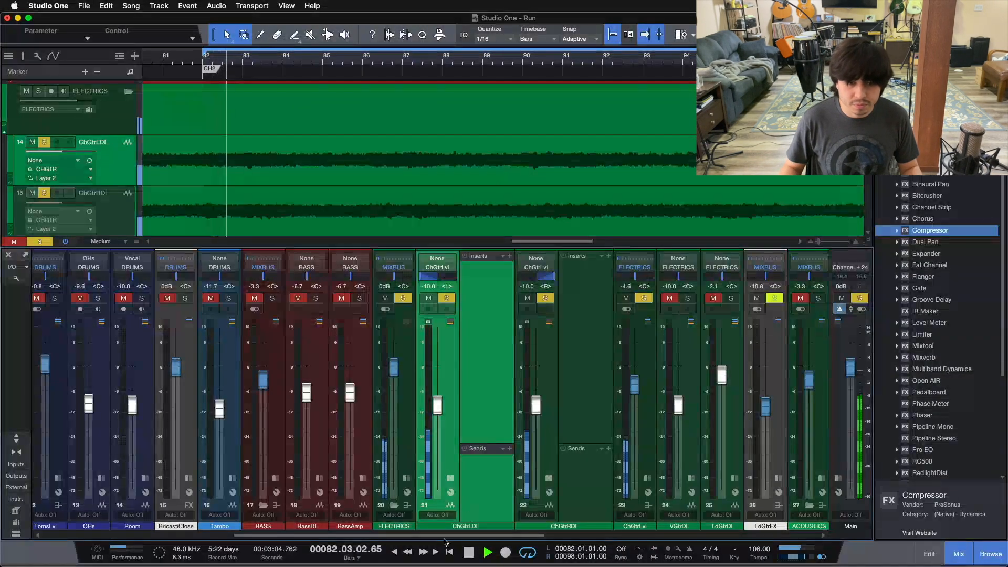
scroll(524, 520, "right", 3)
scroll(524, 520, "right", 10)
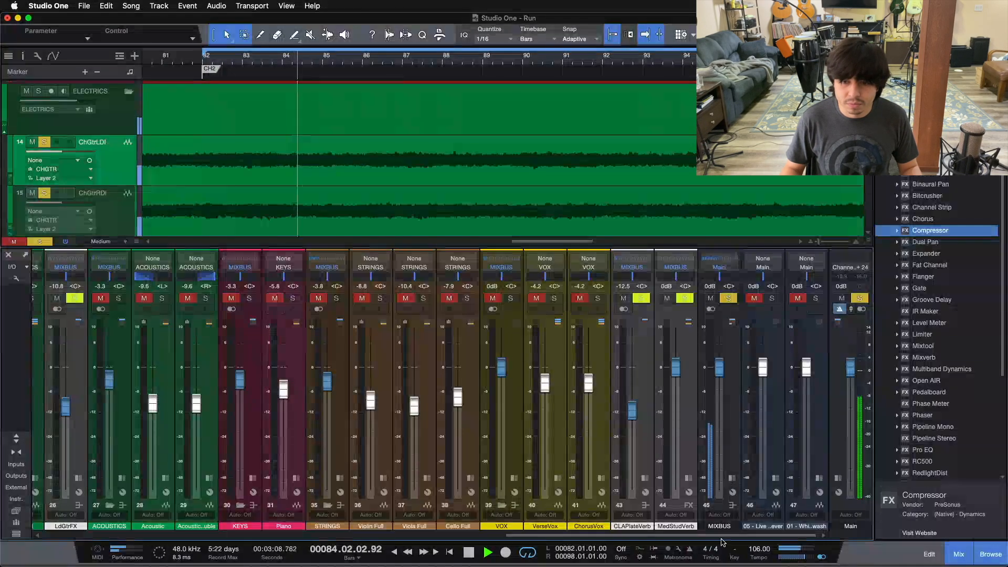
left_click_drag(721, 535, 487, 535)
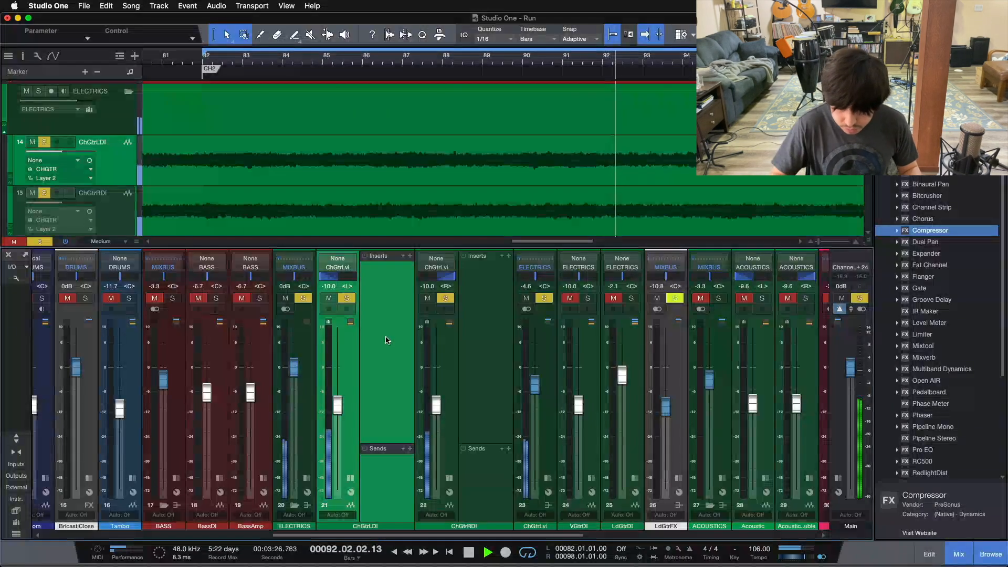
key("space")
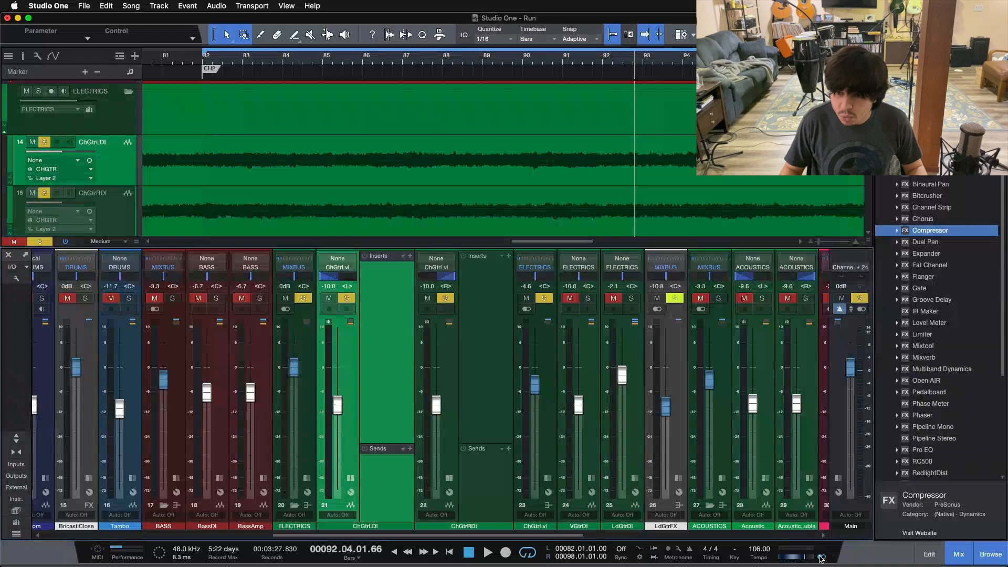
Clear all active solos and dissolve the CHGTR group linking ChGtrLDI and ChGtrRDI, leaving only ChGtrLDI selected.
left_click(39, 241)
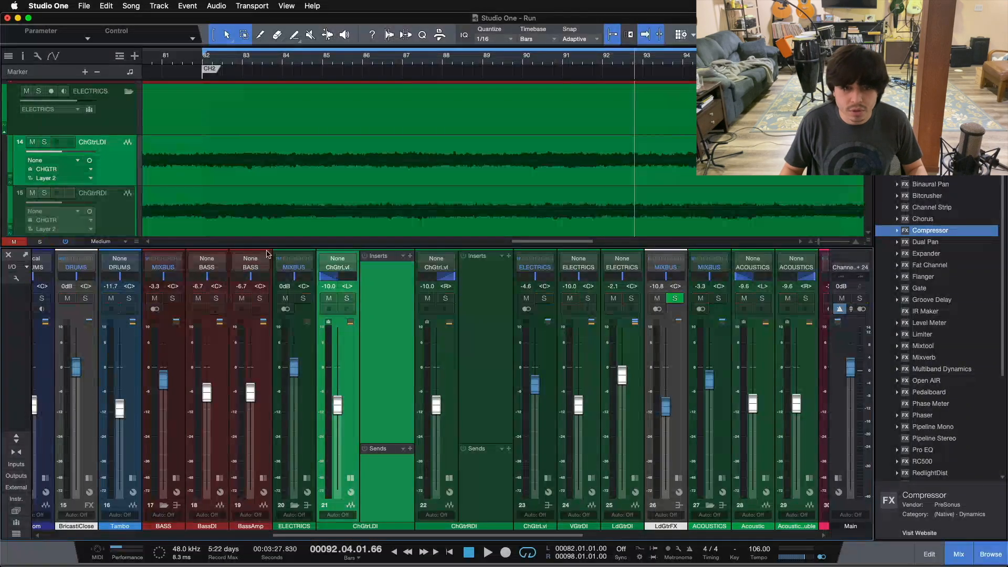
left_click(347, 299)
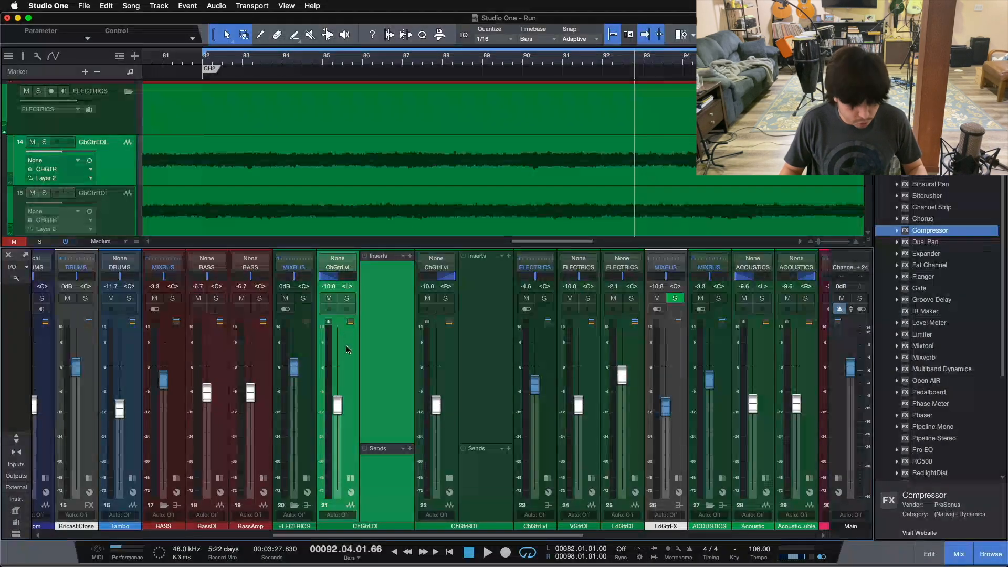
key("super+shift+g")
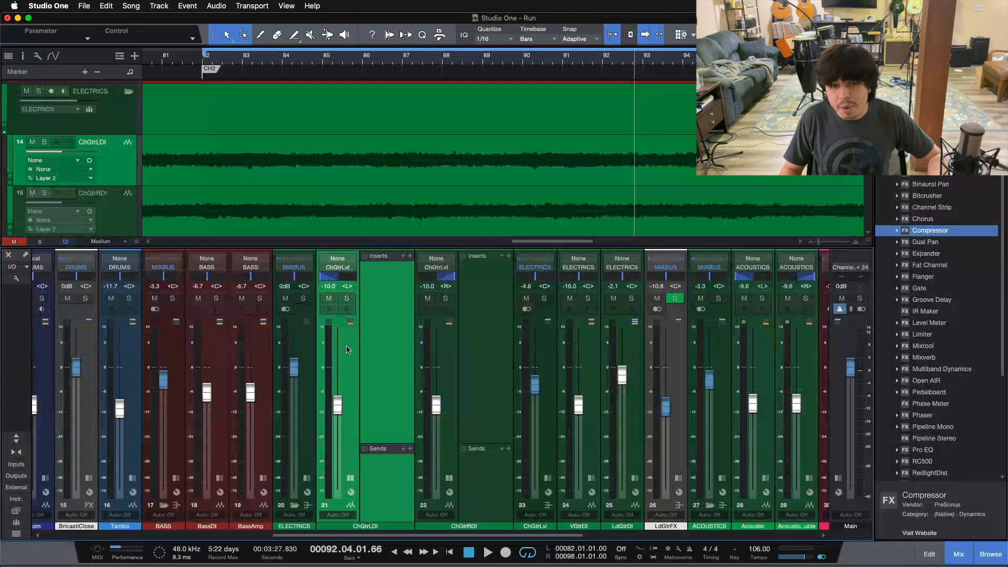
left_click(445, 352, "shift")
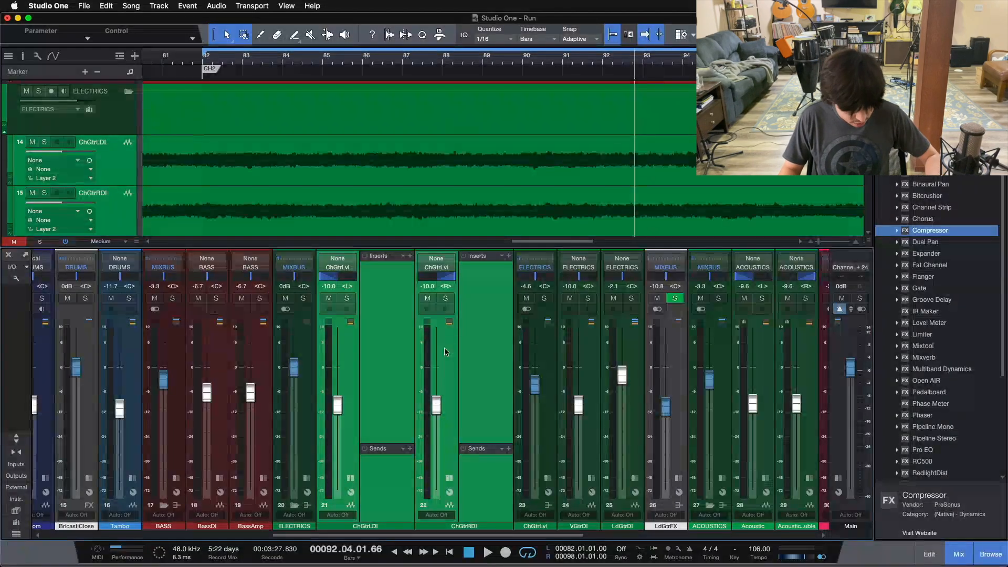
left_click(338, 353)
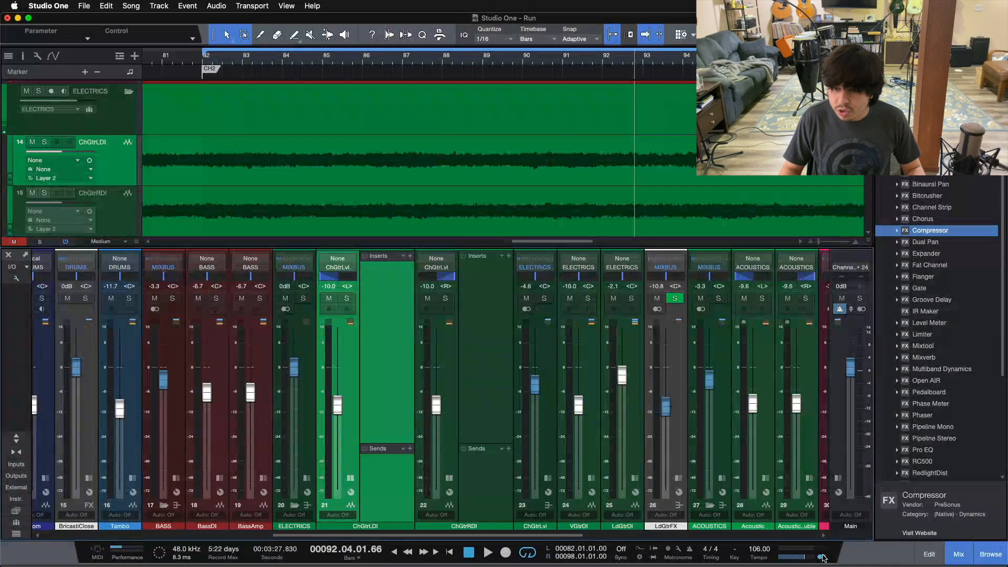
Solo the ChGtrLDI channel and play it from the CH2 marker at bar 82.
left_click(351, 297)
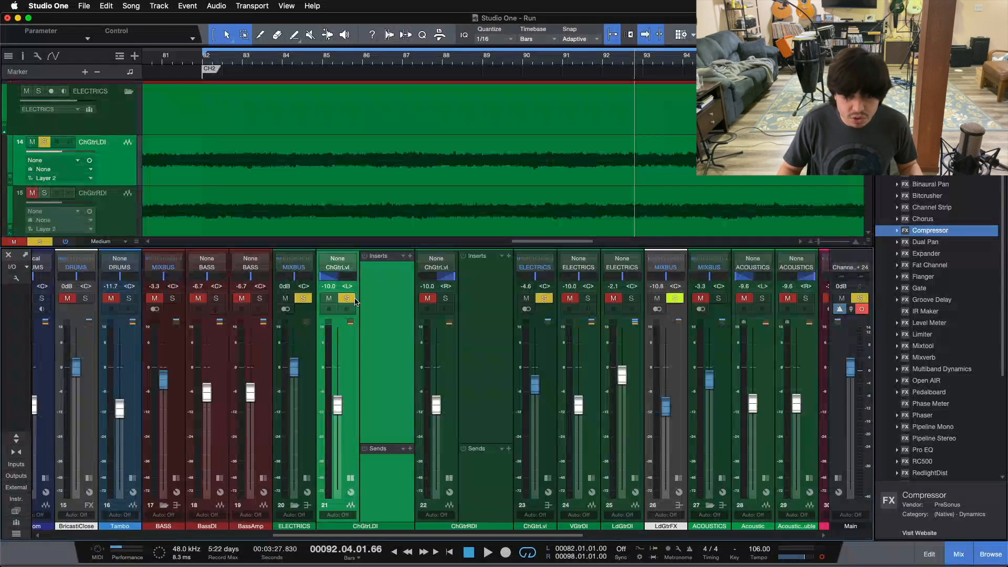
key("space")
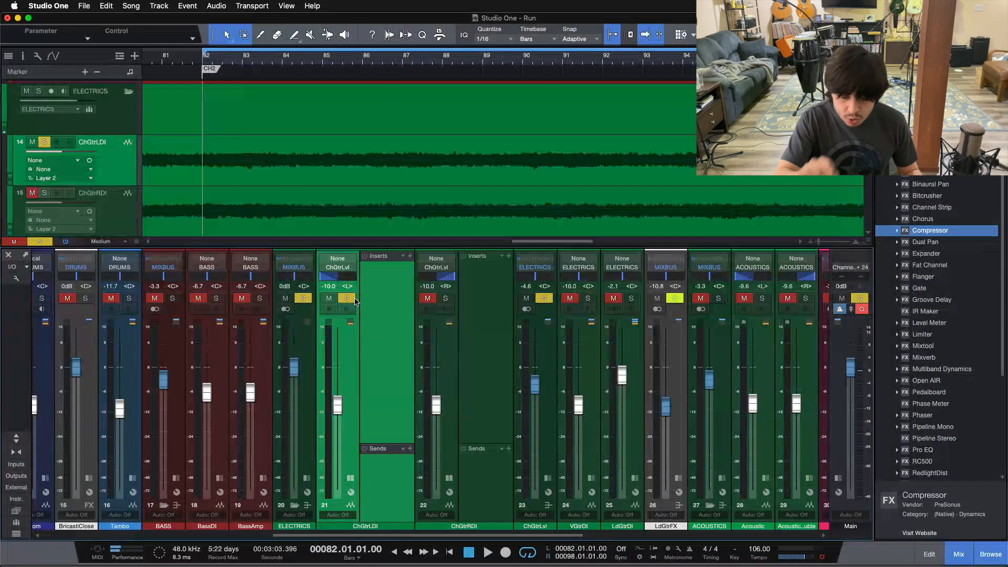
key("space")
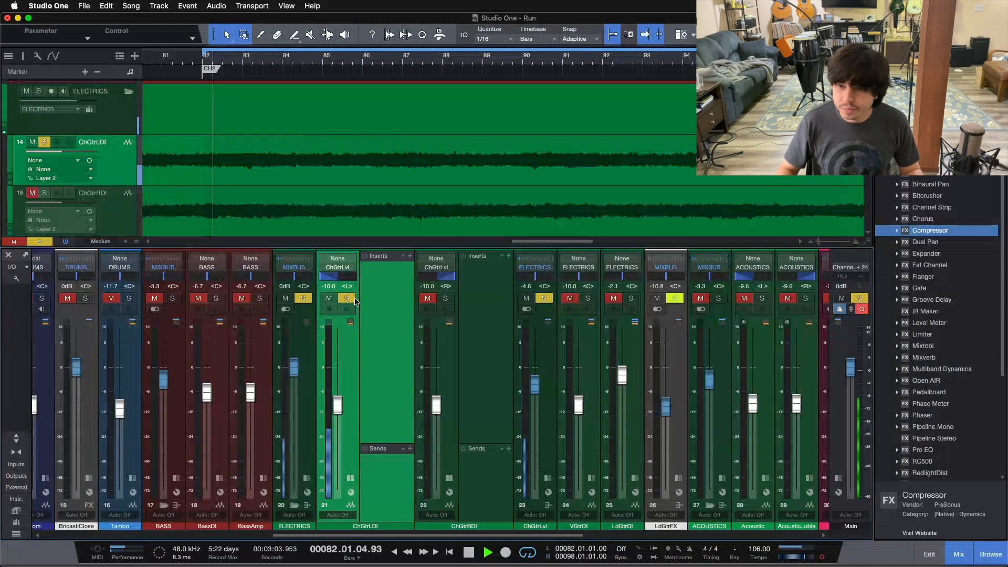
Insert a Pro EQ on the ChGtrLDI channel and raise the ELECTRICS bus fader to +4.2 dB.
left_click_drag(924, 450, 382, 313)
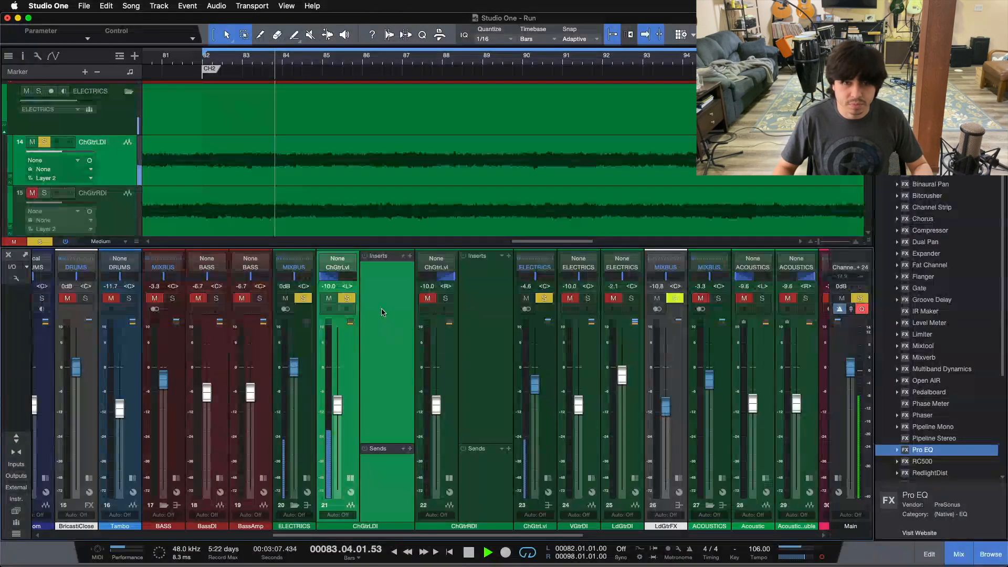
left_click_drag(422, 176, 634, 202)
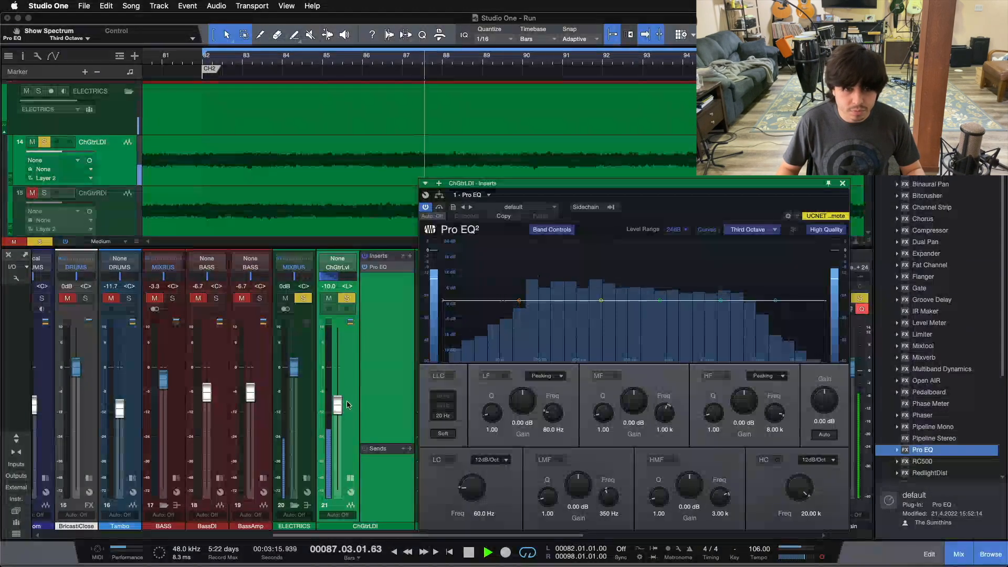
left_click_drag(301, 373, 297, 354)
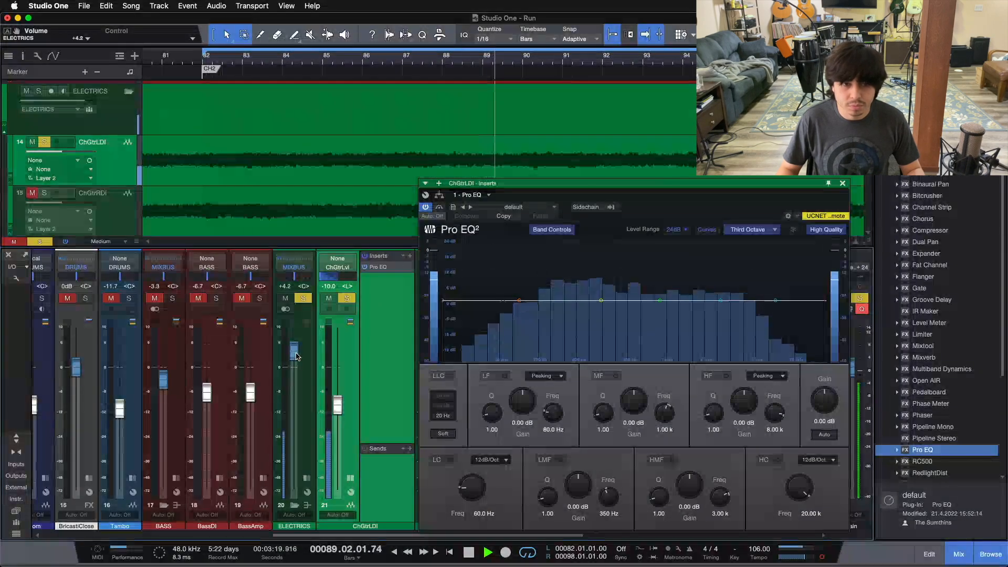
left_click_drag(642, 214, 585, 206)
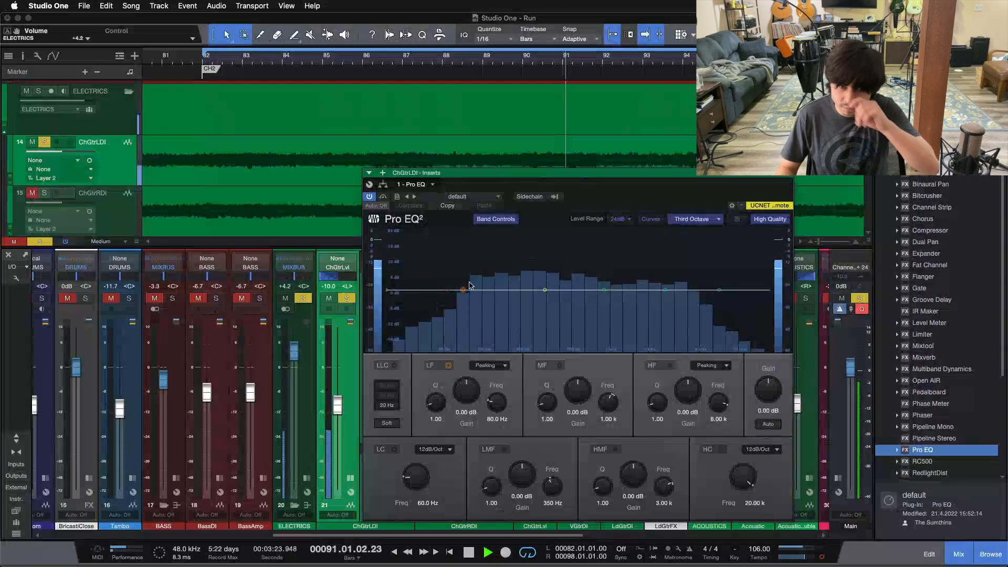
Enable the Pro EQ low cut filter on ChGtrLDI and set its frequency to 138 Hz.
left_click_drag(452, 290, 495, 303)
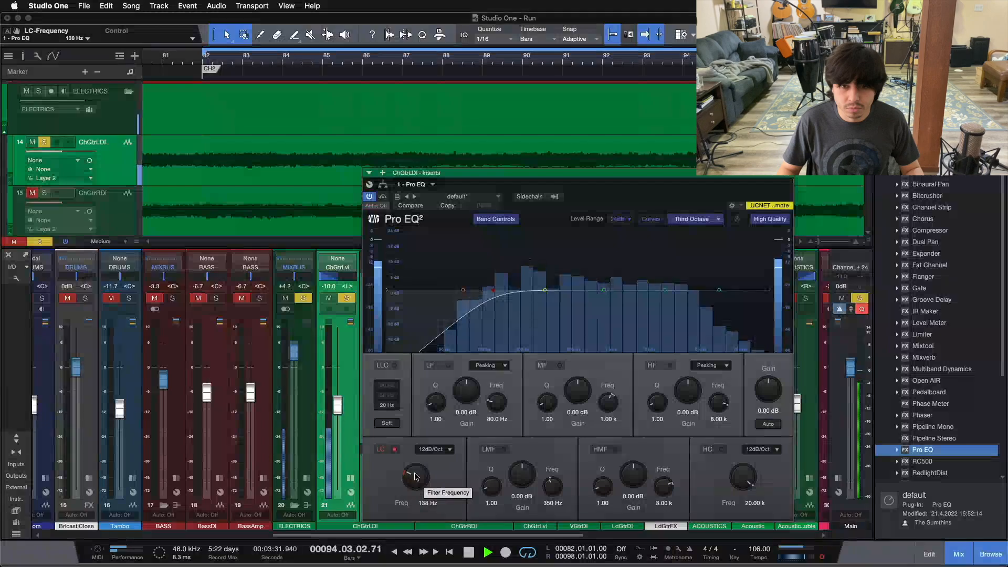
scroll(415, 477, "down", 2)
scroll(414, 476, "up", 1)
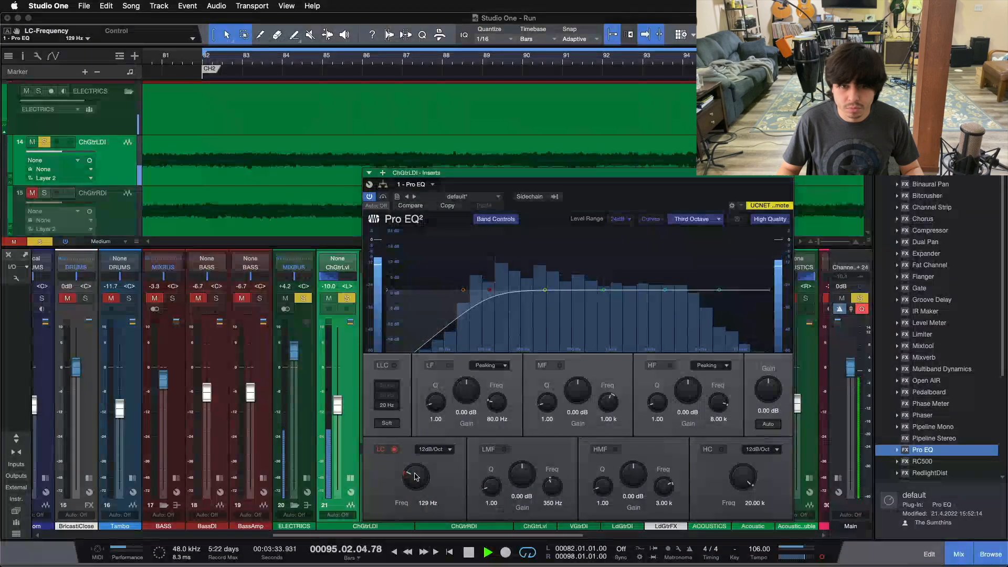
Cut the low-mid band (LMF) by 2.40 dB at 281 Hz in the Pro EQ.
left_click_drag(614, 172, 473, 187)
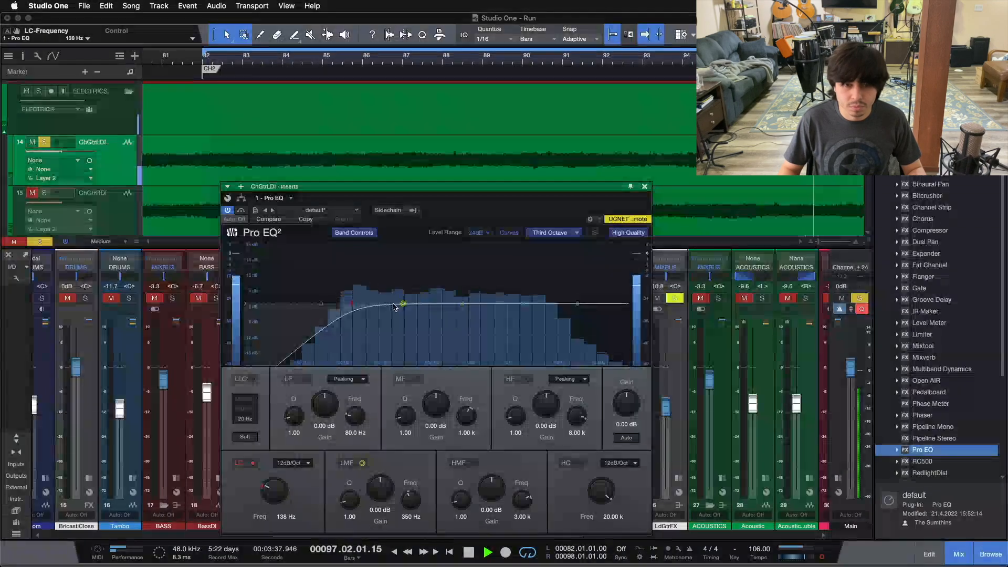
left_click_drag(404, 304, 391, 271)
left_click(382, 492, "super")
left_click_drag(382, 492, 382, 494)
scroll(383, 494, "down", 3)
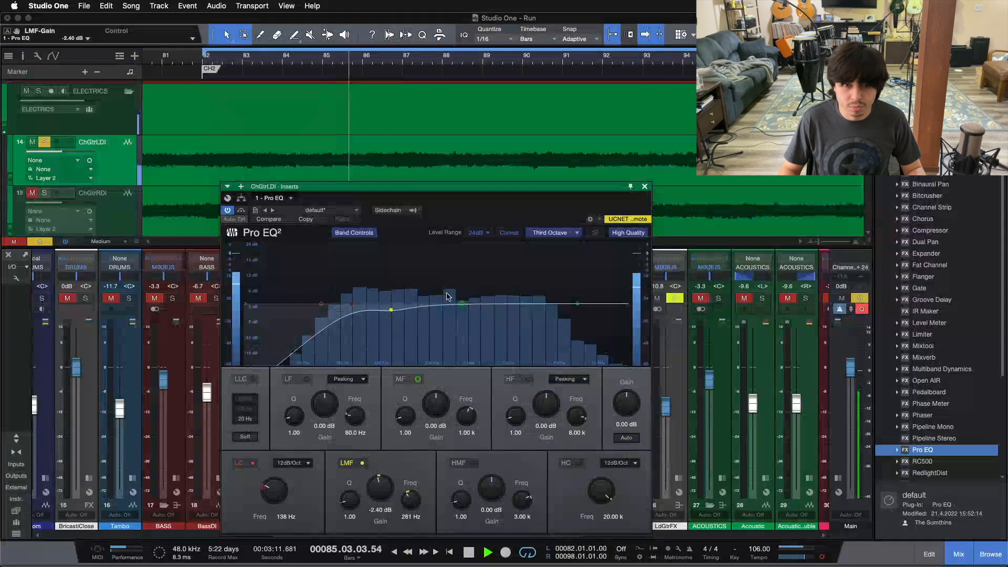
Boost the mid band (MF) by 2.40 dB at 1.40 kHz in the Pro EQ.
left_click_drag(461, 305, 482, 291)
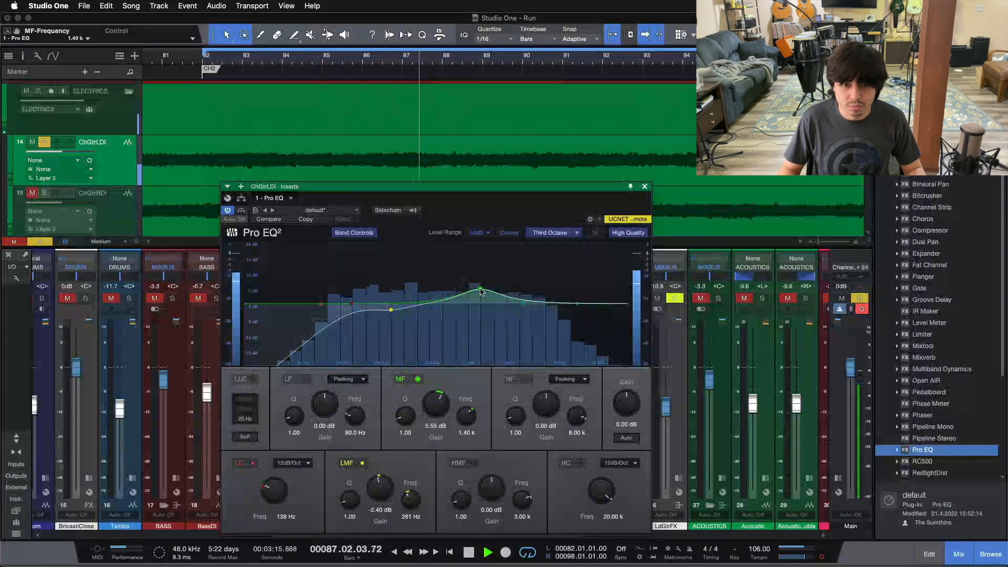
double_click(443, 401)
scroll(443, 401, "up", 3)
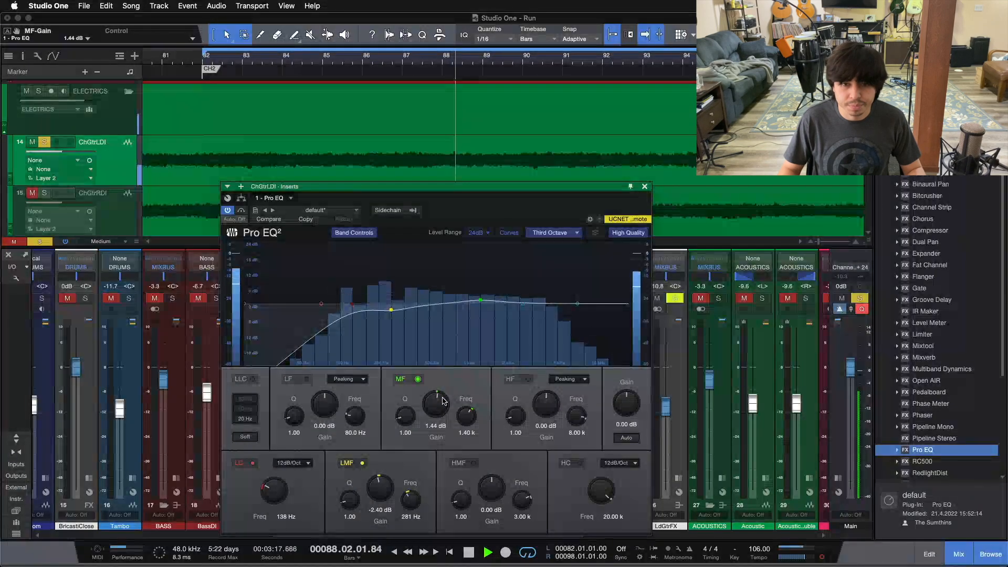
scroll(443, 401, "up", 1)
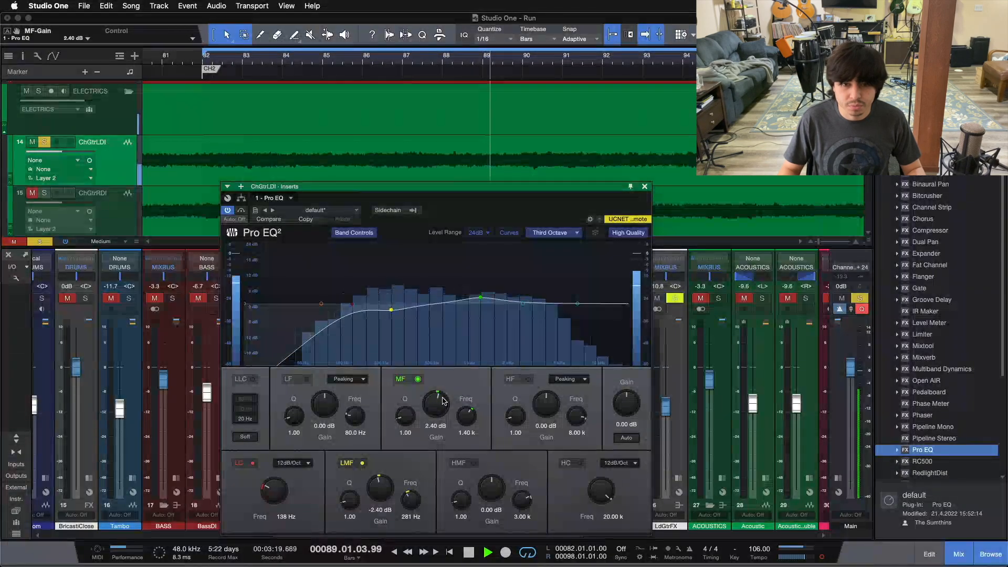
Boost the high-mid band (HMF) by 1.92 dB at 3.56 kHz and set the high cut to 10.14 kHz.
mouse_move(523, 304)
left_mouse_down()
mouse_move(513, 287)
mouse_move(533, 290)
left_mouse_up()
scroll(492, 491, "down", 10)
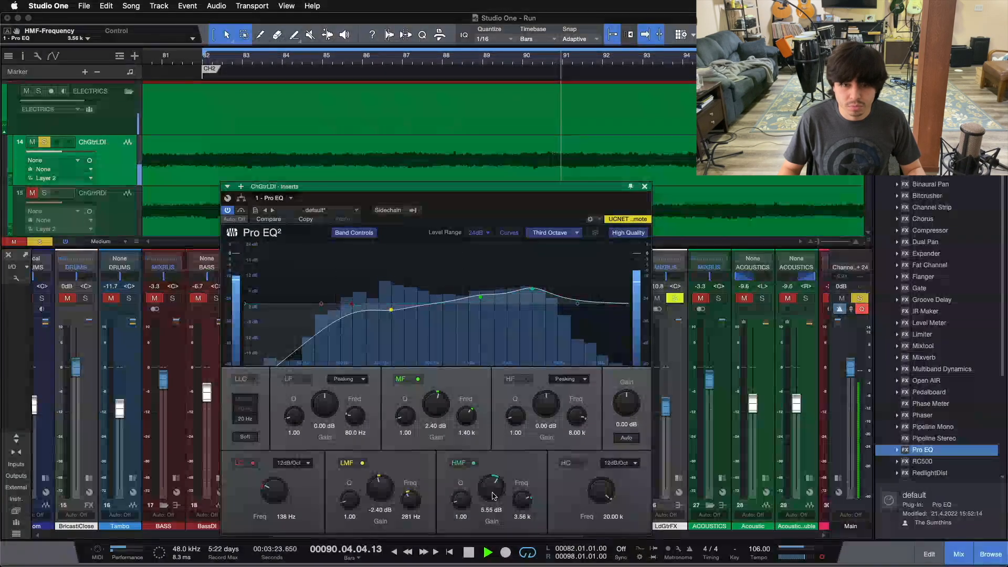
scroll(494, 496, "up", 2)
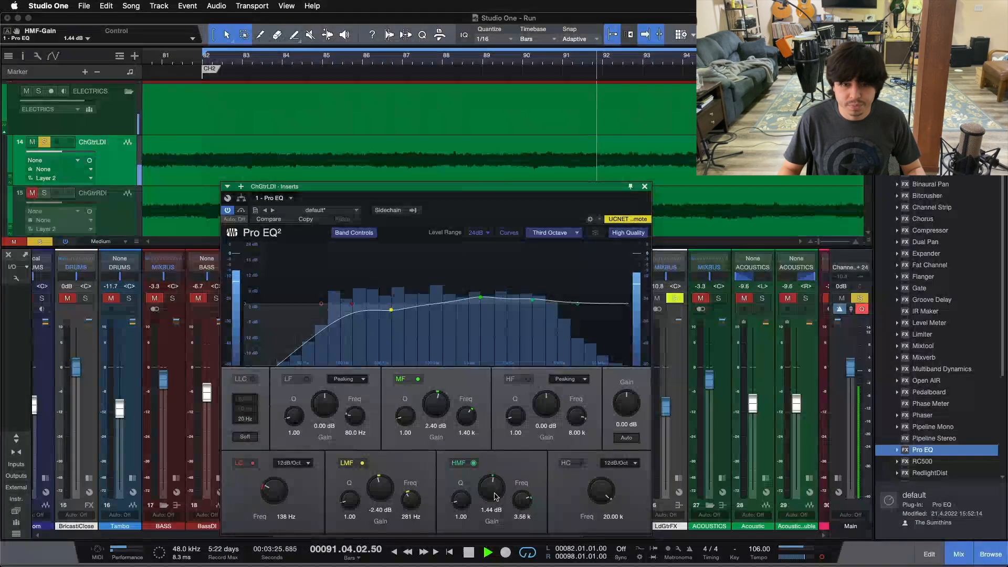
left_click_drag(628, 305, 591, 312)
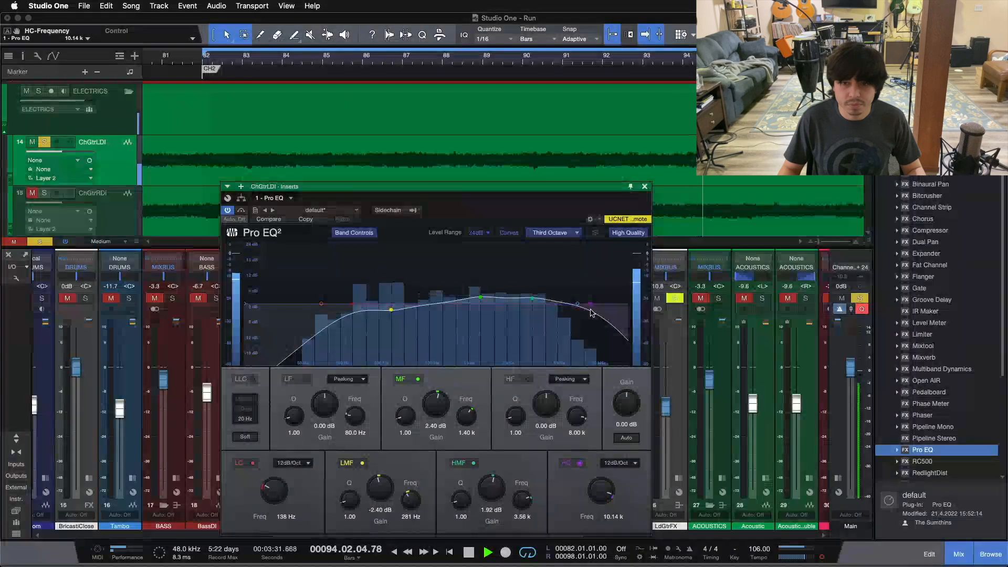
Compare the guitar with the low-mid band's gain at 0 dB, and restore the -2.40 dB cut.
left_click_drag(391, 494, 377, 495)
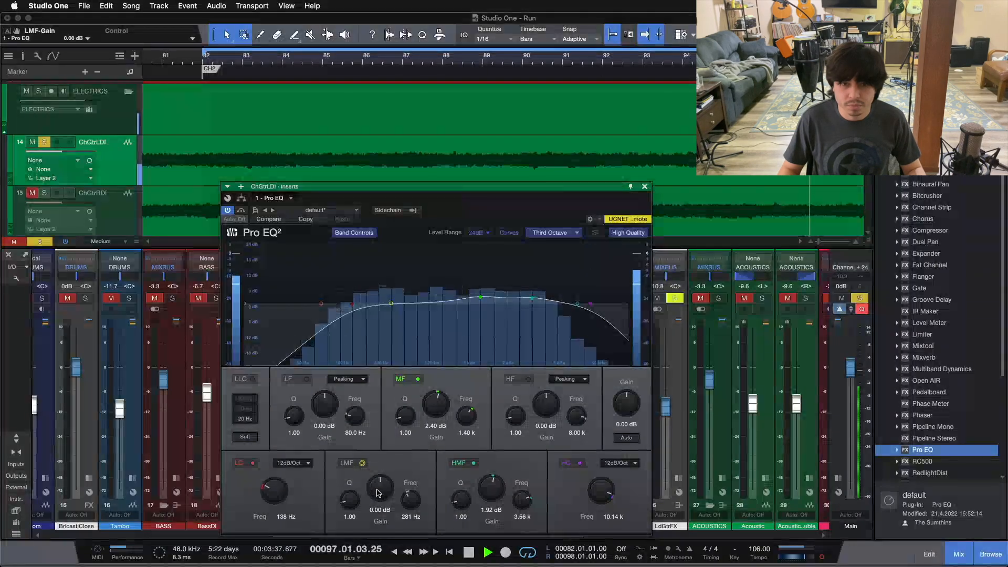
left_click_drag(376, 494, 378, 492)
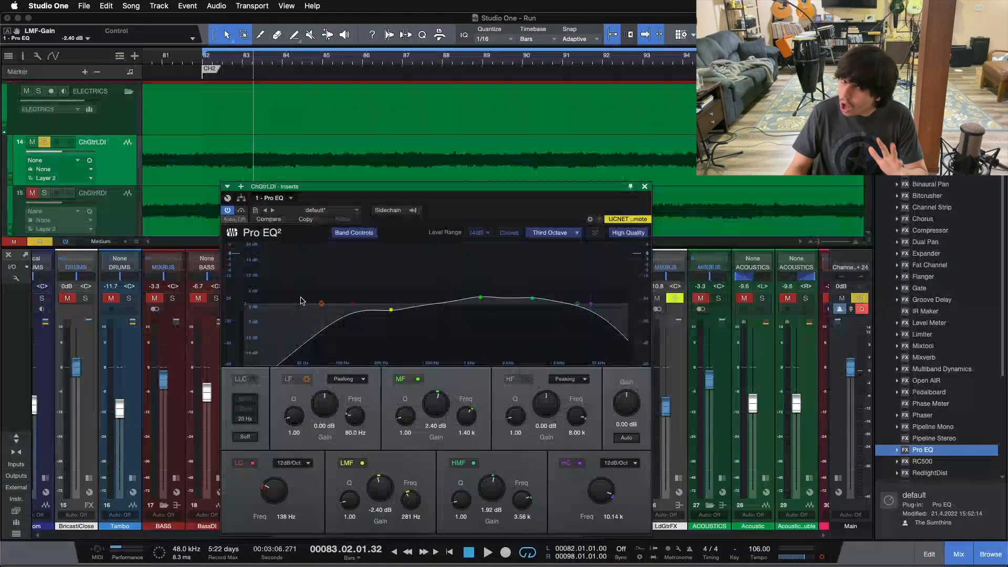
left_click_drag(451, 208, 698, 185)
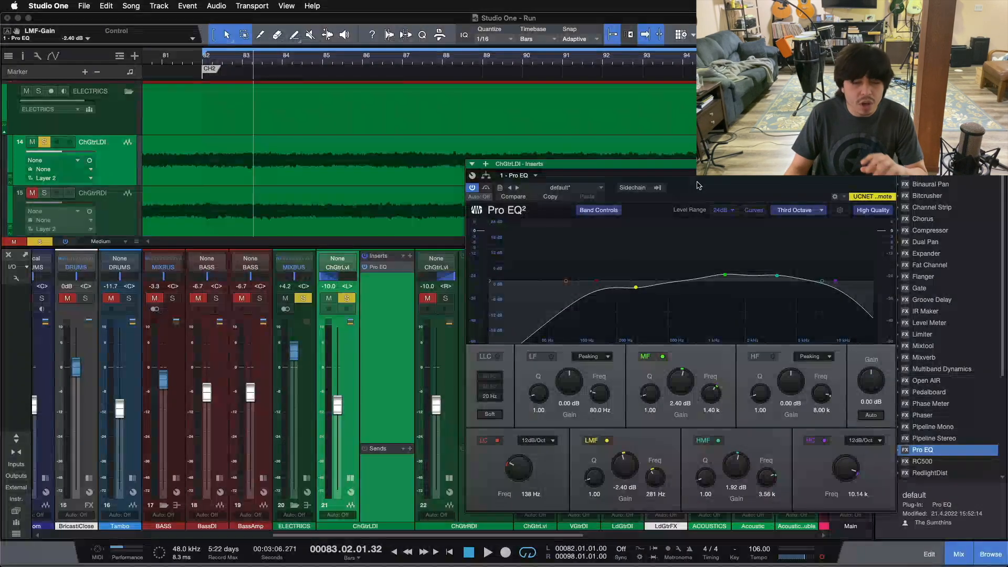
left_click_drag(769, 186, 491, 205)
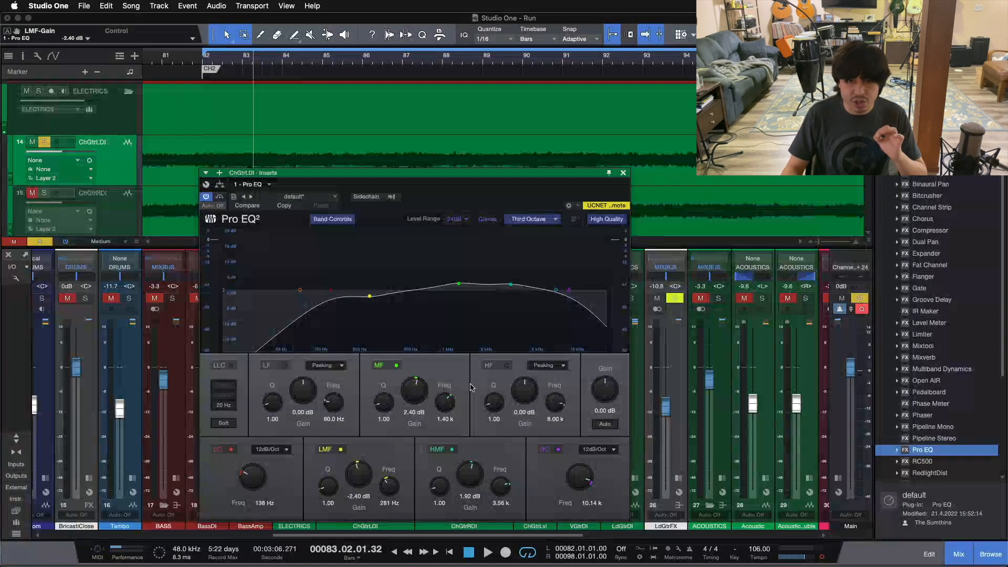
left_click_drag(436, 211, 481, 211)
Play ChGtrLDI from bar 82 and reset the low-mid band's gain to 0 dB to hear it without the cut.
key("space")
key("space")
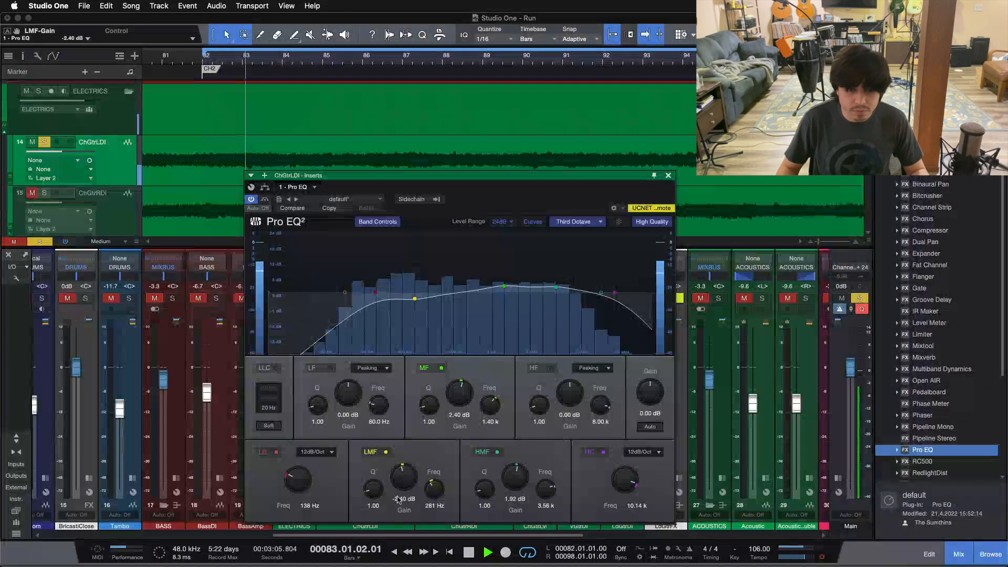
left_click(405, 476, "alt")
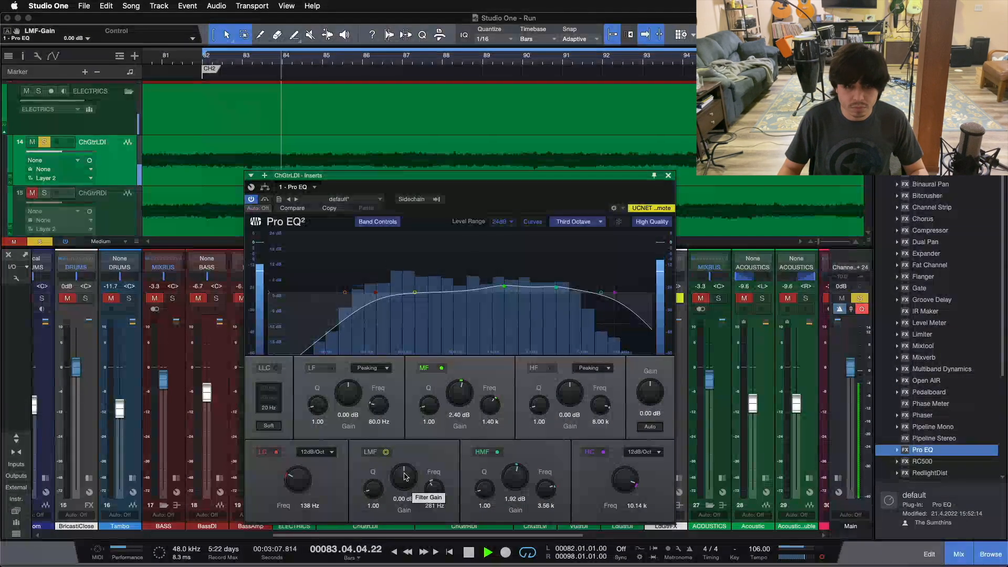
Set the low-mid band's (LMF) gain to -1.44 dB and reset the high-mid band's (HMF) gain to 0 dB.
scroll(404, 477, "down", 2)
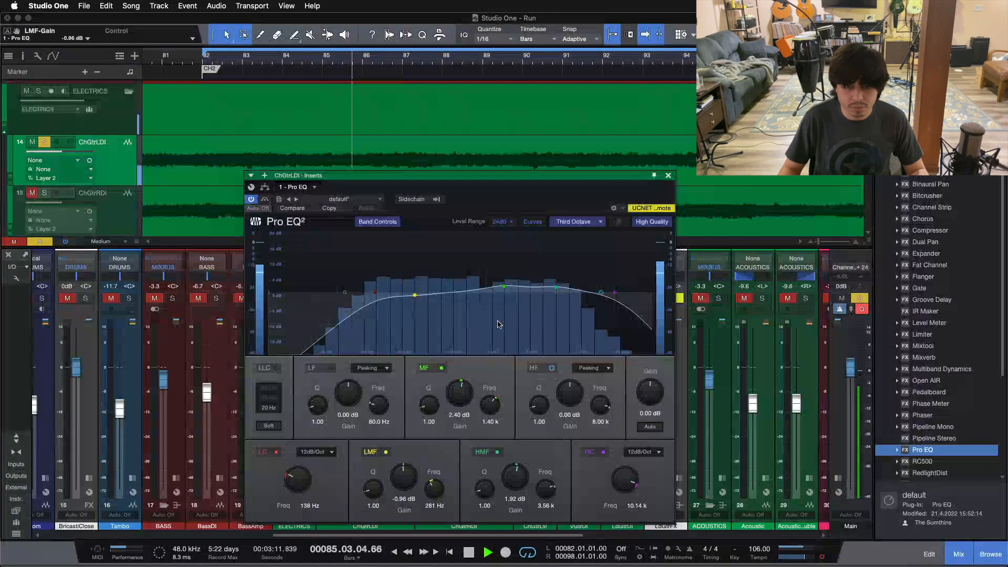
double_click(523, 476)
scroll(404, 478, "down", 1)
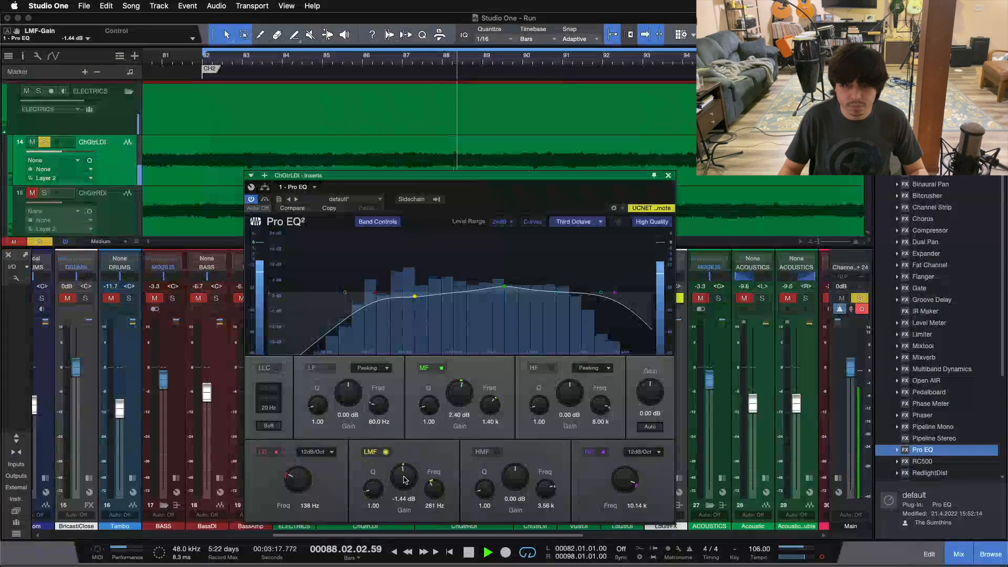
Set the high-mid band's (HMF) gain to 1.44 dB and the mid band's (MF) gain to -0.96 dB.
double_click(457, 395)
scroll(519, 483, "up", 1)
scroll(518, 483, "up", 1)
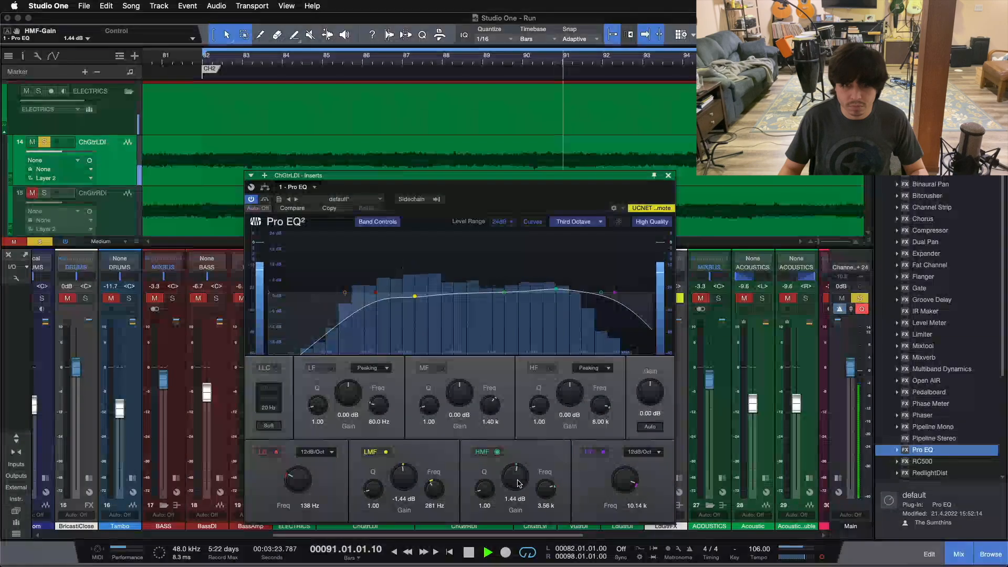
scroll(465, 401, "down", 1)
scroll(465, 402, "down", 1)
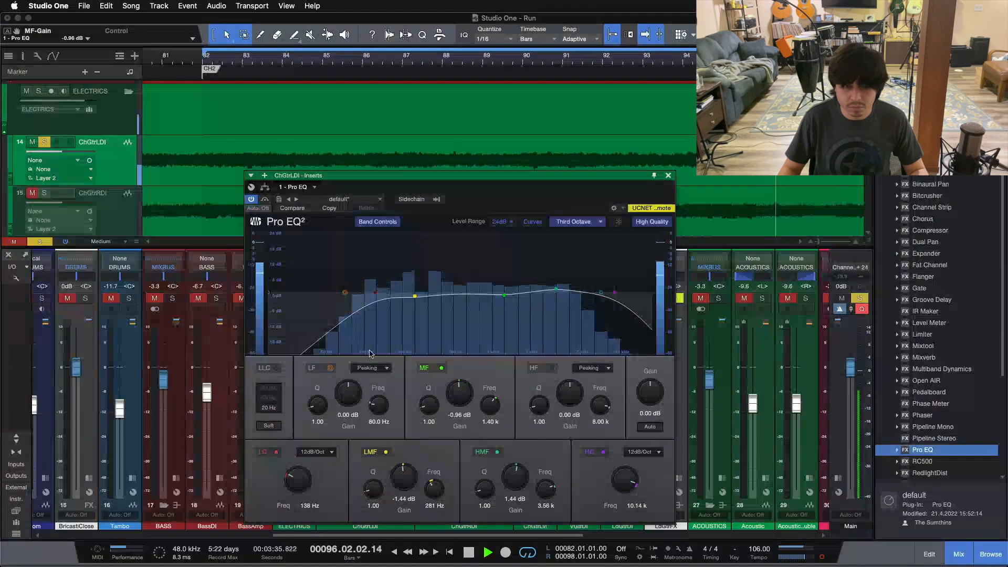
Lower the low cut frequency to 112 Hz and set the low-mid band's (LMF) gain to -1.92 dB.
left_click_drag(310, 485, 302, 484)
scroll(302, 484, "up", 1)
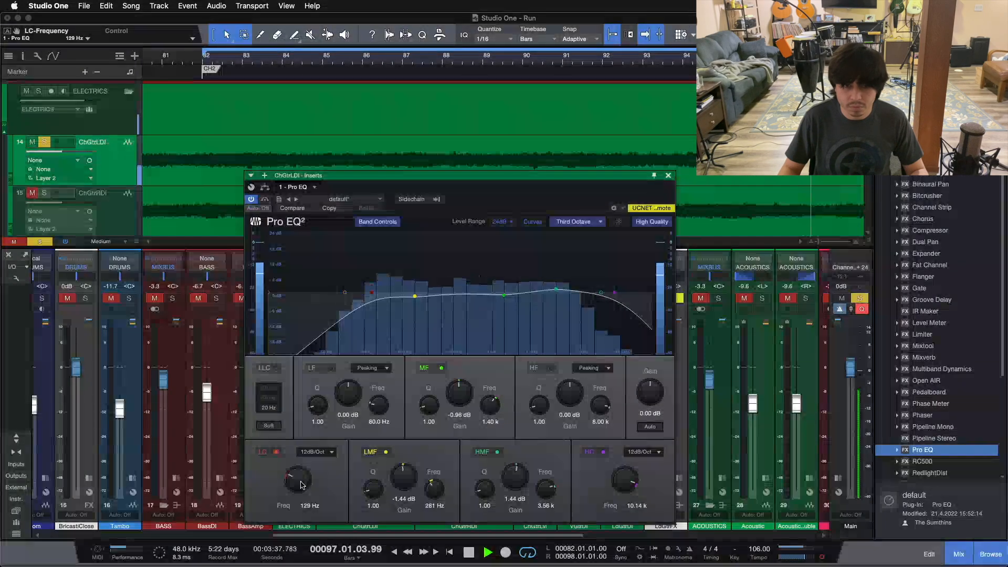
scroll(302, 485, "down", 2)
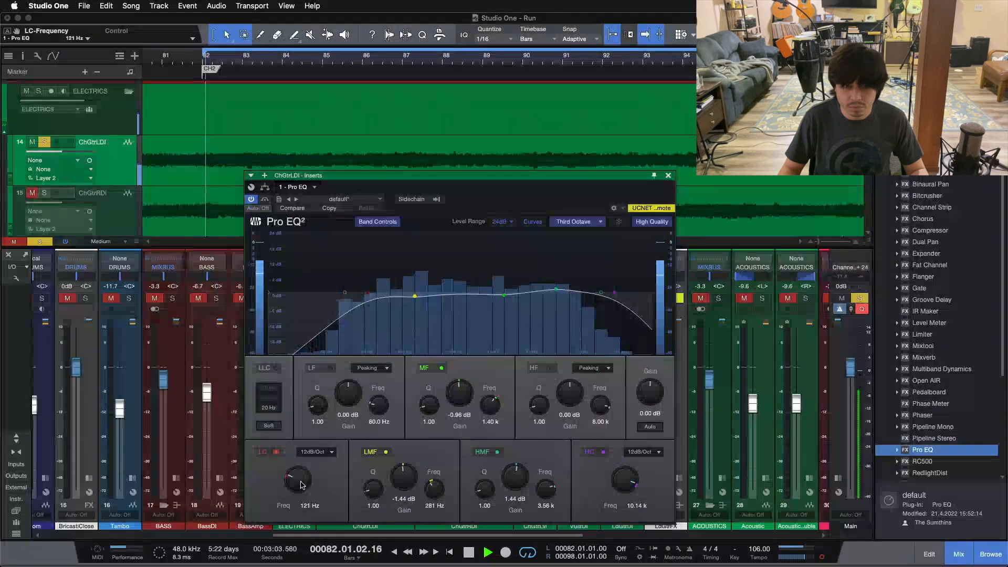
scroll(407, 484, "down", 2)
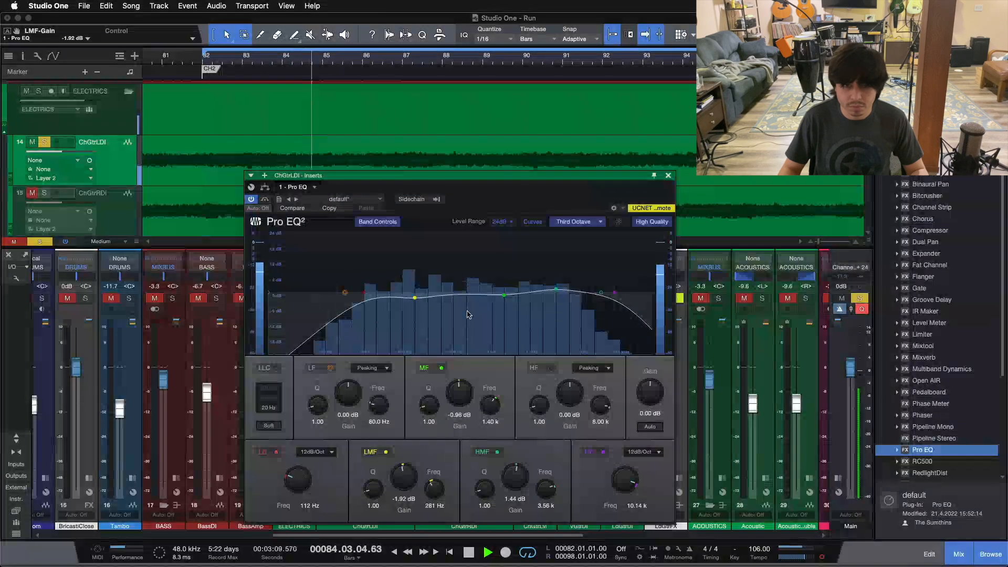
Set the mid band's (MF) gain to -1.44 dB and boost the HF band by 0.96 dB at 715 Hz.
scroll(467, 404, "down", 2)
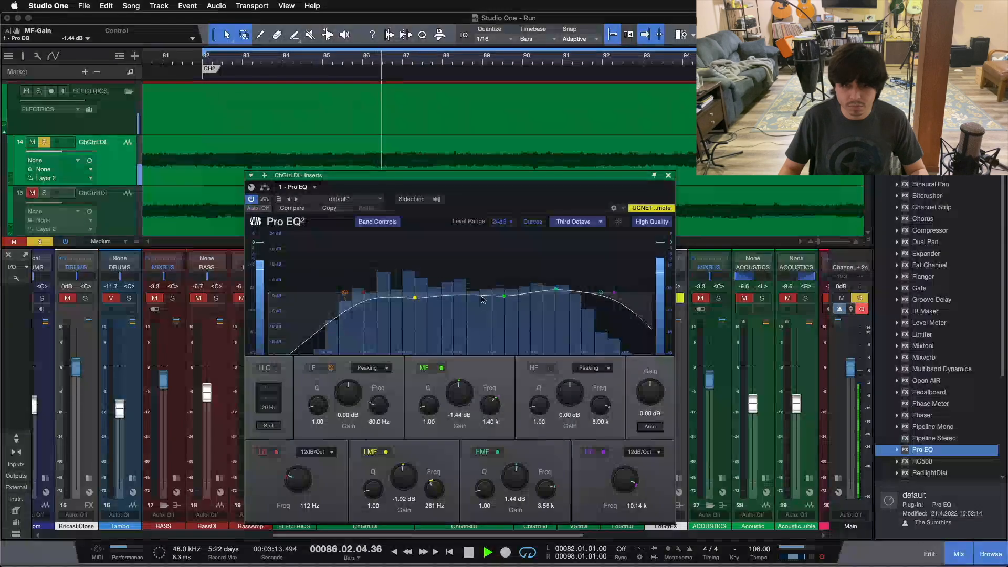
left_click_drag(601, 292, 467, 284)
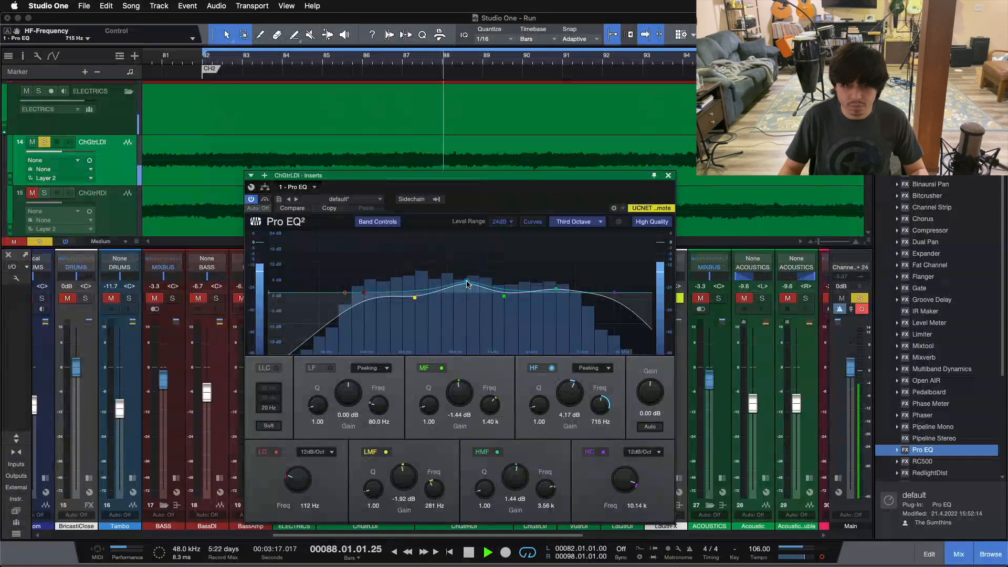
double_click(570, 393)
scroll(572, 394, "up", 2)
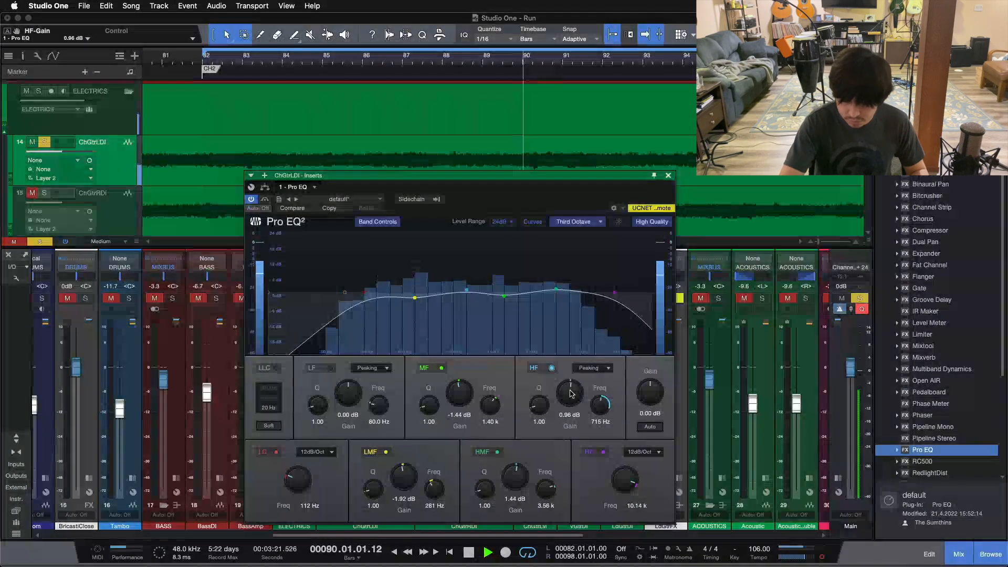
Replay from bar 82 with the high cut switched off and raise the high-mid band's (HMF) gain to 2.40 dB.
key("space")
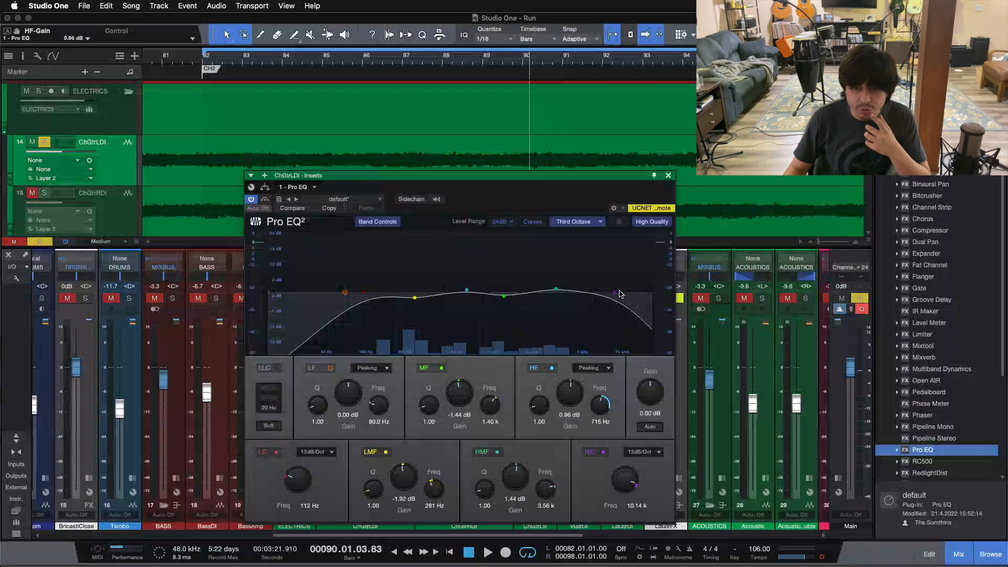
key("KP_1")
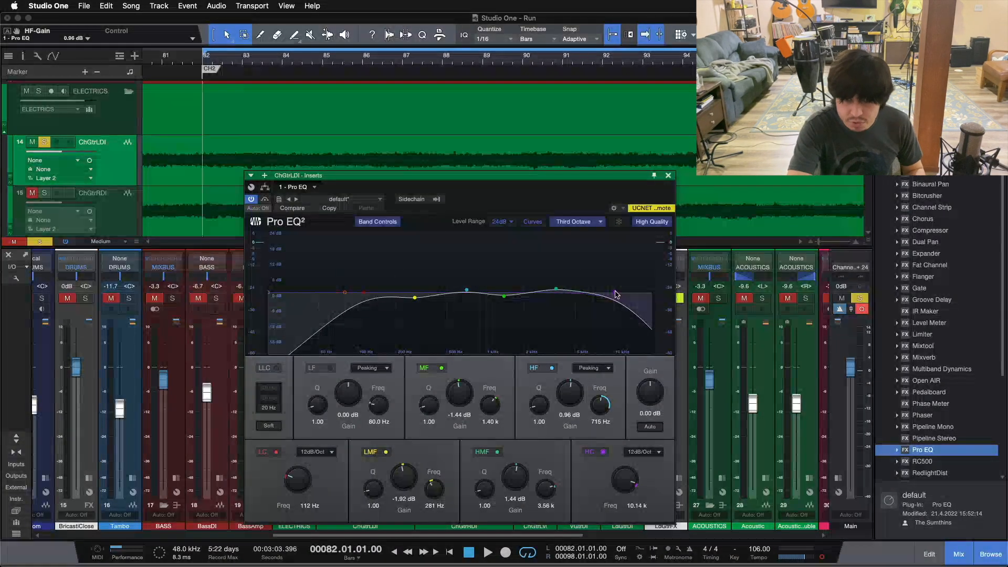
key("space")
double_click(615, 293)
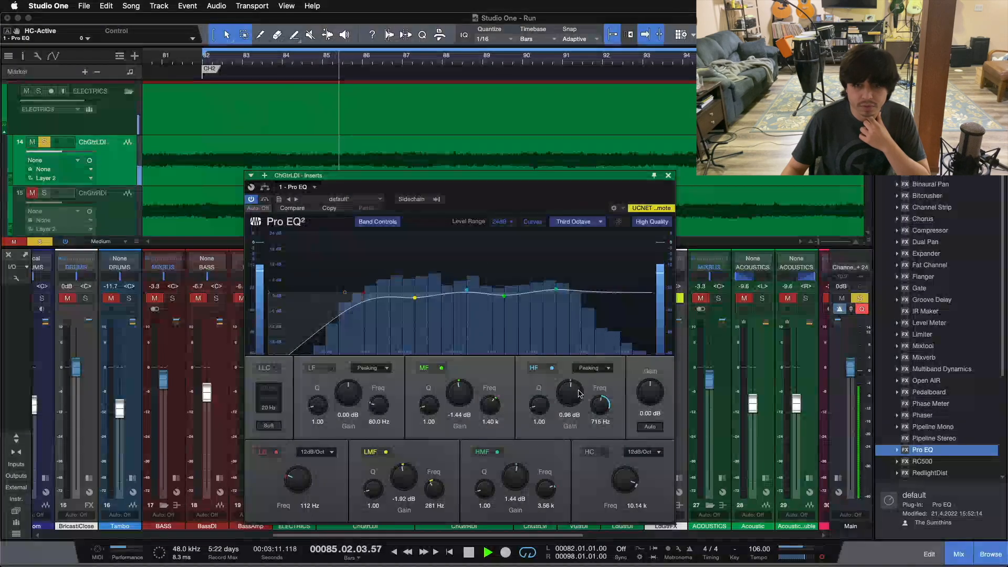
scroll(515, 480, "up", 1)
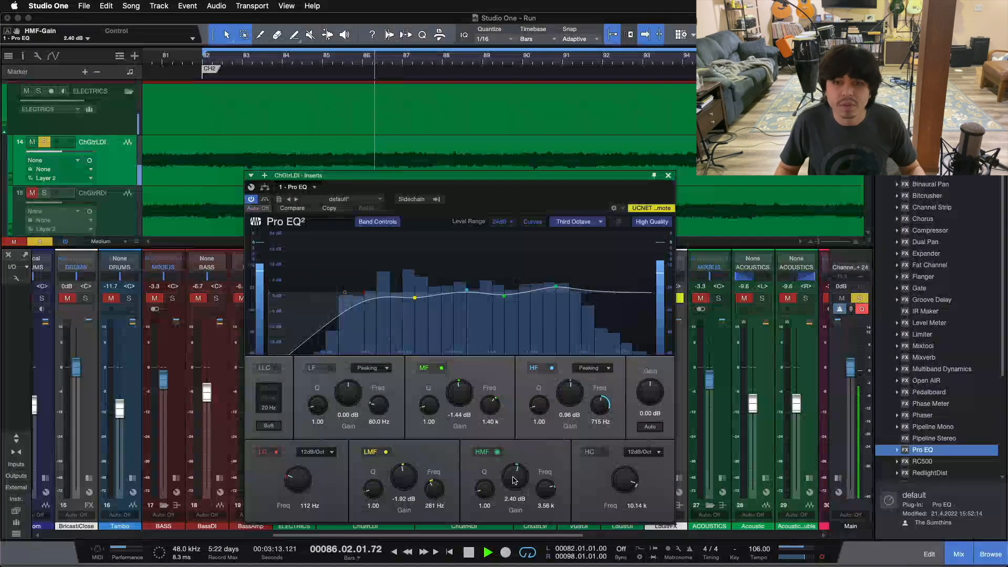
scroll(515, 480, "down", 1)
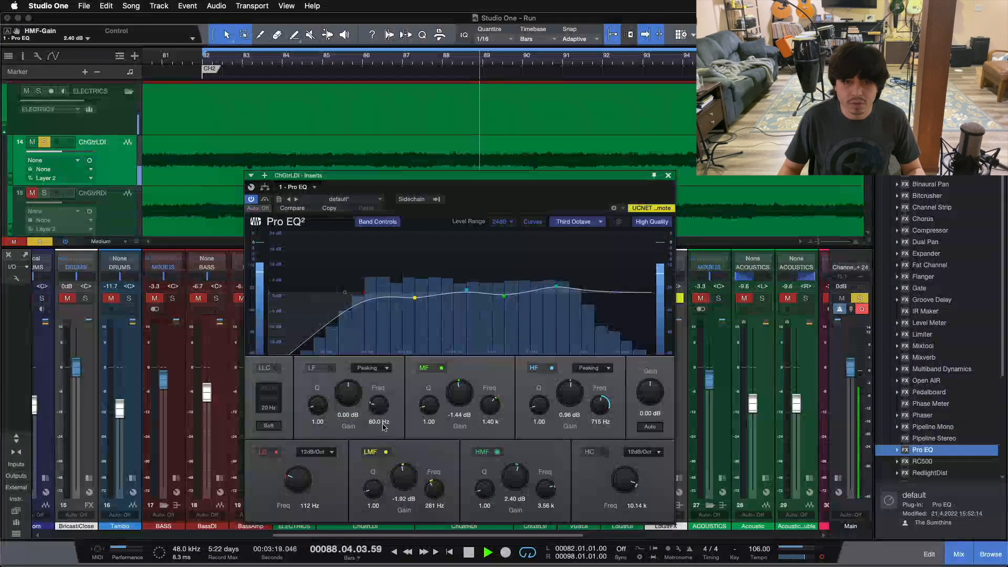
Try the low-mid band's (LMF) gain at -2.40 dB, return it to -1.92 dB and stop playback.
scroll(405, 478, "down", 1)
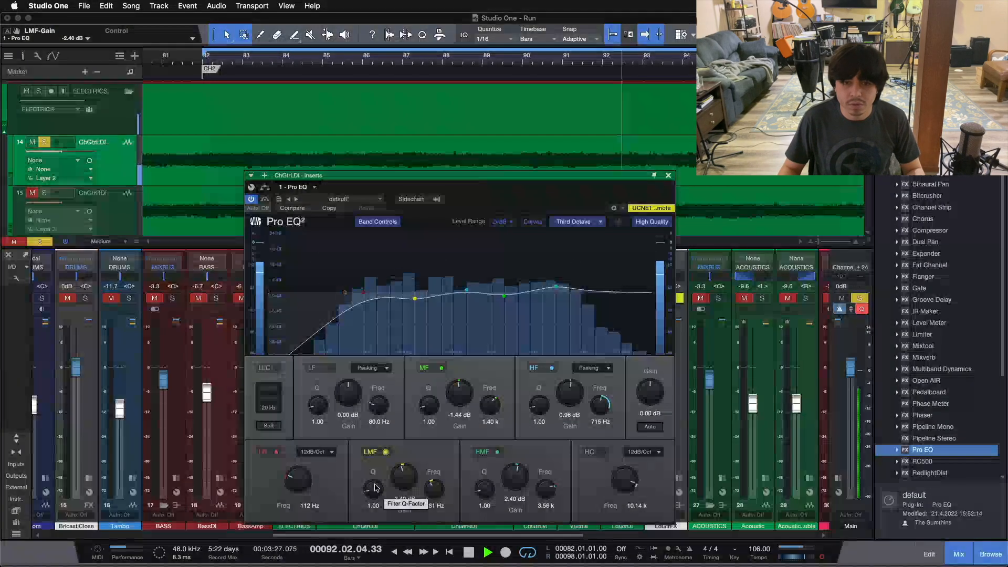
scroll(412, 478, "up", 1)
scroll(413, 478, "up", 1)
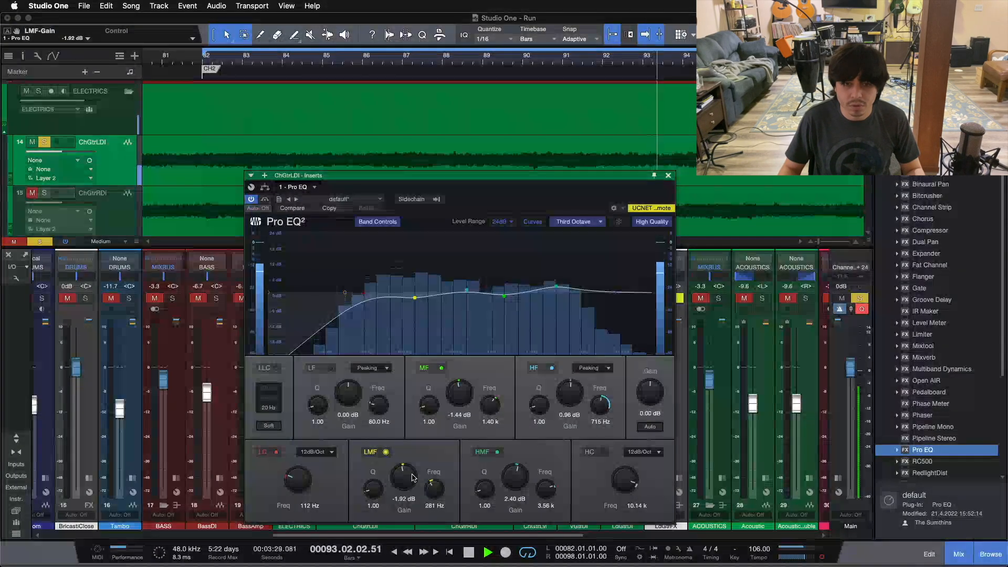
scroll(412, 478, "down", 1)
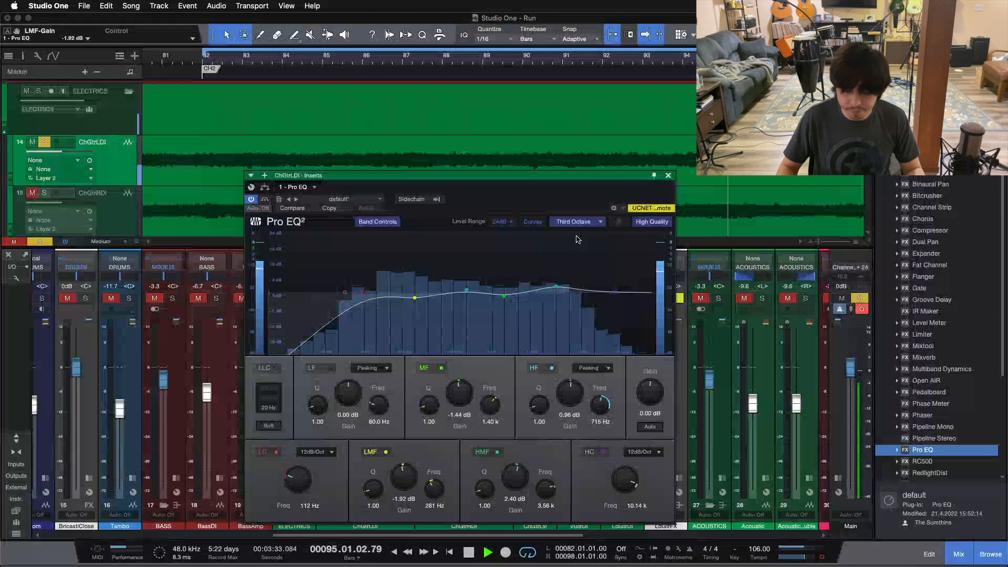
key("space")
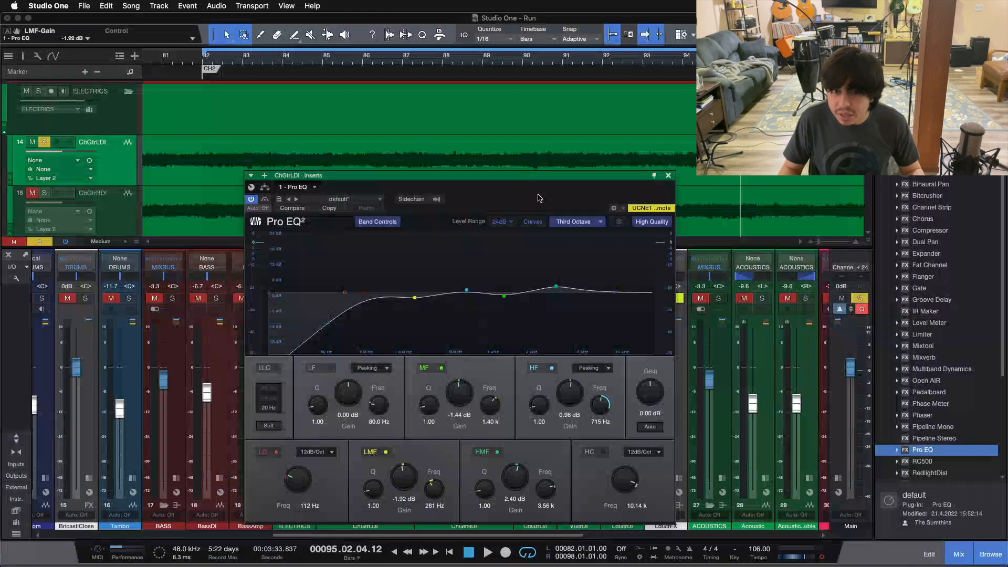
Solo ChGtrRDI in place of ChGtrLDI and add a Pro EQ insert to its channel.
left_click(668, 176)
left_click(446, 298)
left_click(477, 332)
left_click_drag(923, 450, 491, 289)
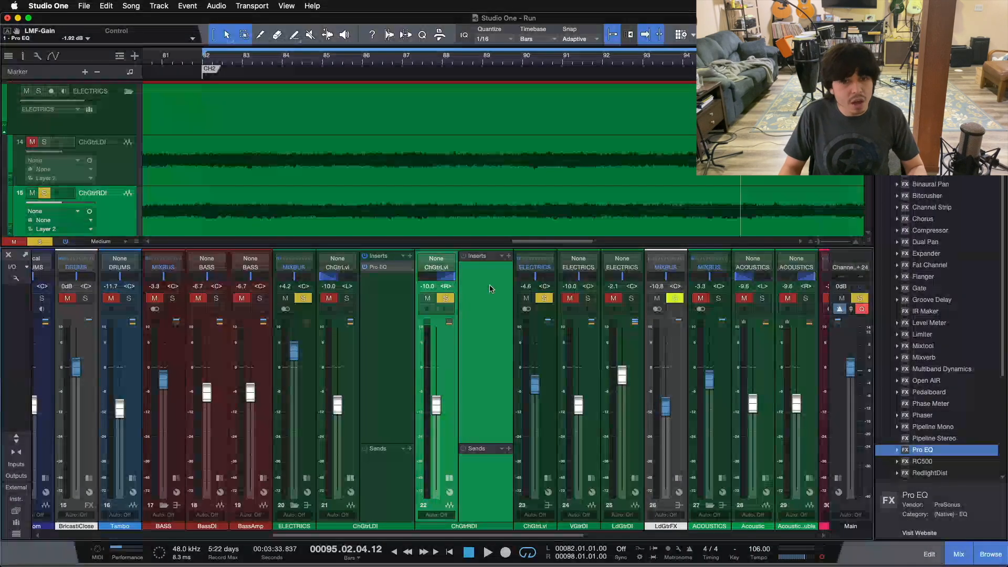
left_click_drag(475, 192, 566, 189)
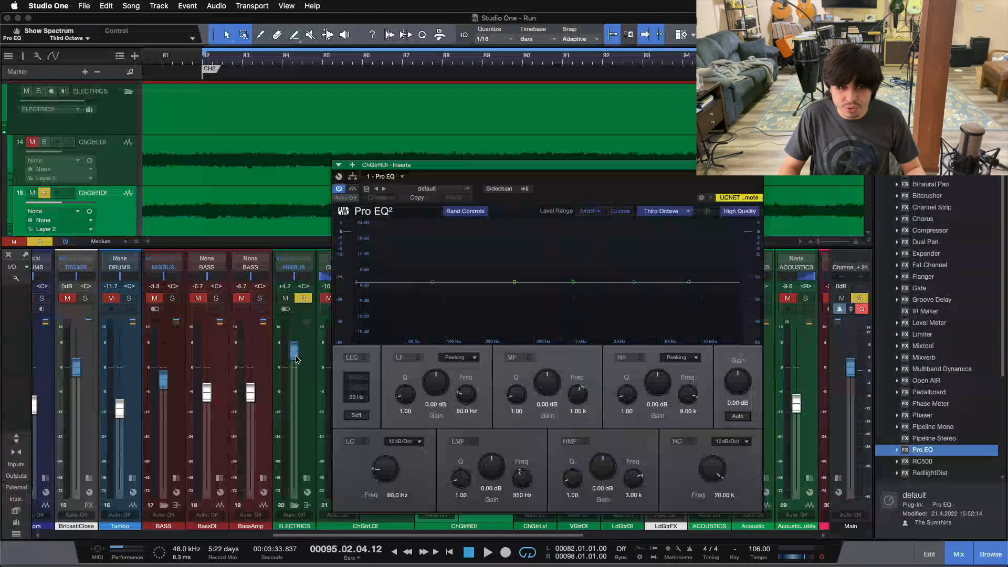
Raise the ELECTRICS bus fader to +4.6 dB and play the soloed guitar from bar 82.
left_click_drag(296, 363, 298, 360)
key("KP_1")
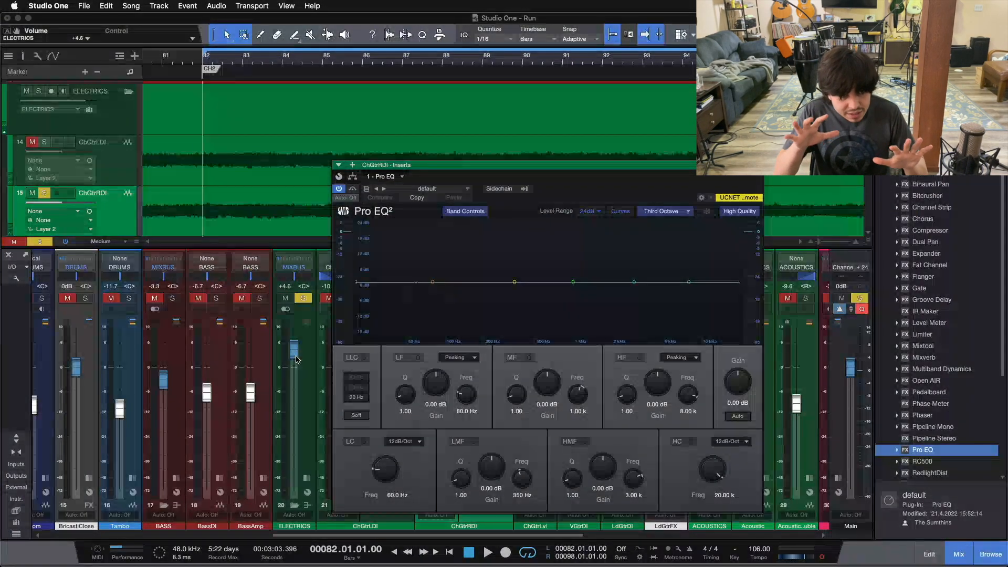
key("space")
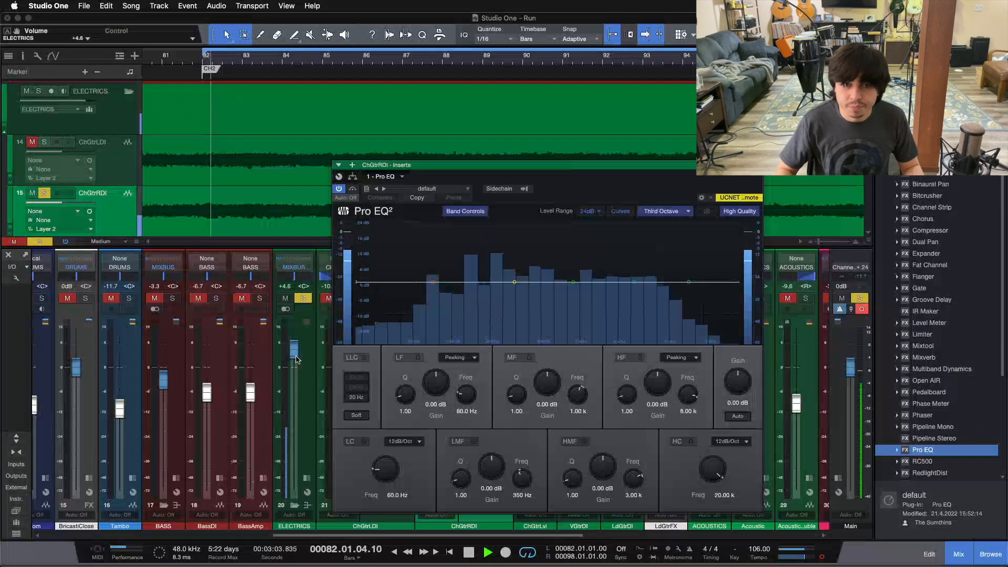
Enable the low cut on ChGtrRDI and set its frequency to 138 Hz.
left_click(364, 441)
left_click_drag(385, 469, 385, 475)
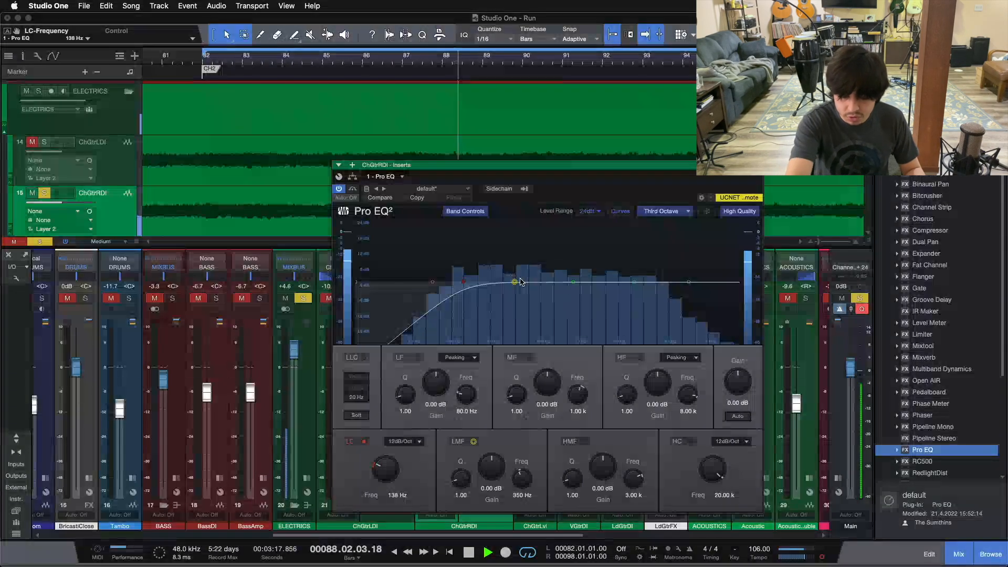
key("space")
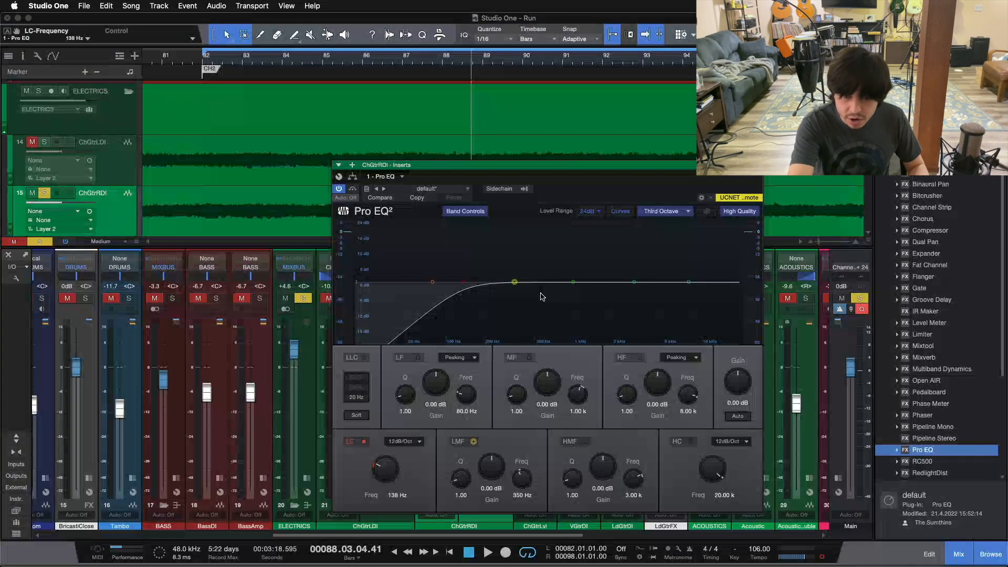
key("space")
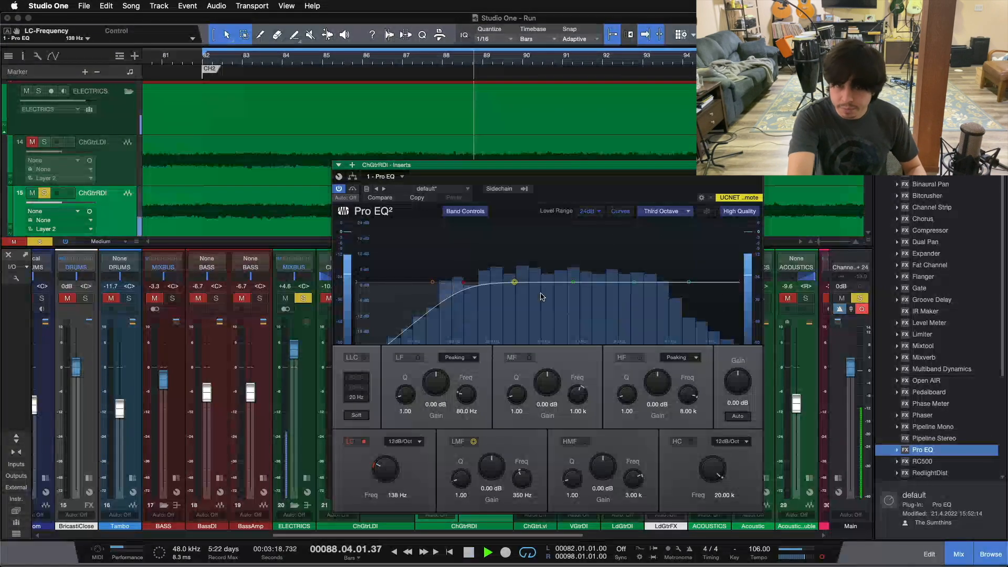
Boost the mid band (MF) of ChGtrRDI by 1.92 dB at 1.41 kHz.
left_click(574, 283)
left_click_drag(580, 286, 593, 271)
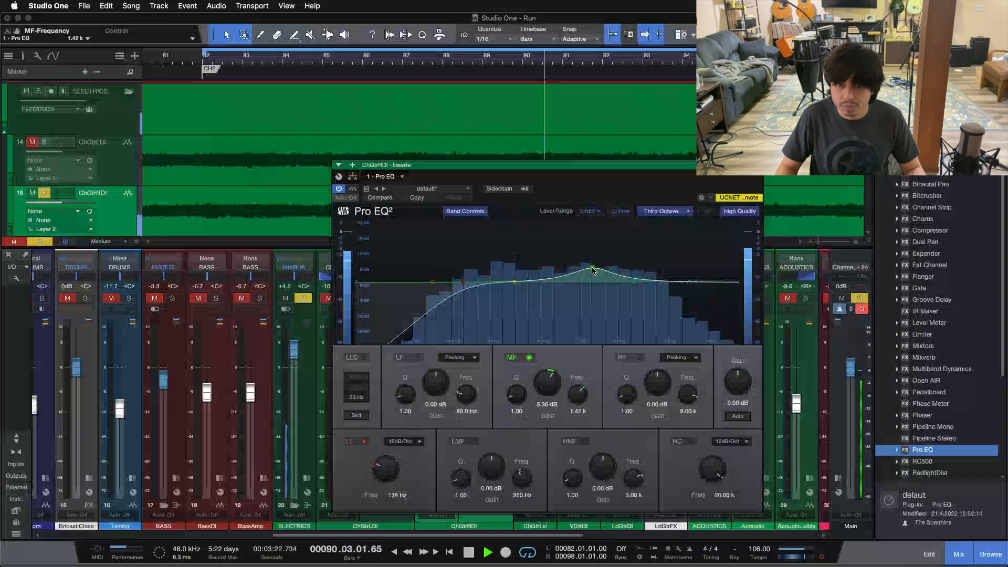
left_click(550, 380, "super")
scroll(550, 380, "up", 4)
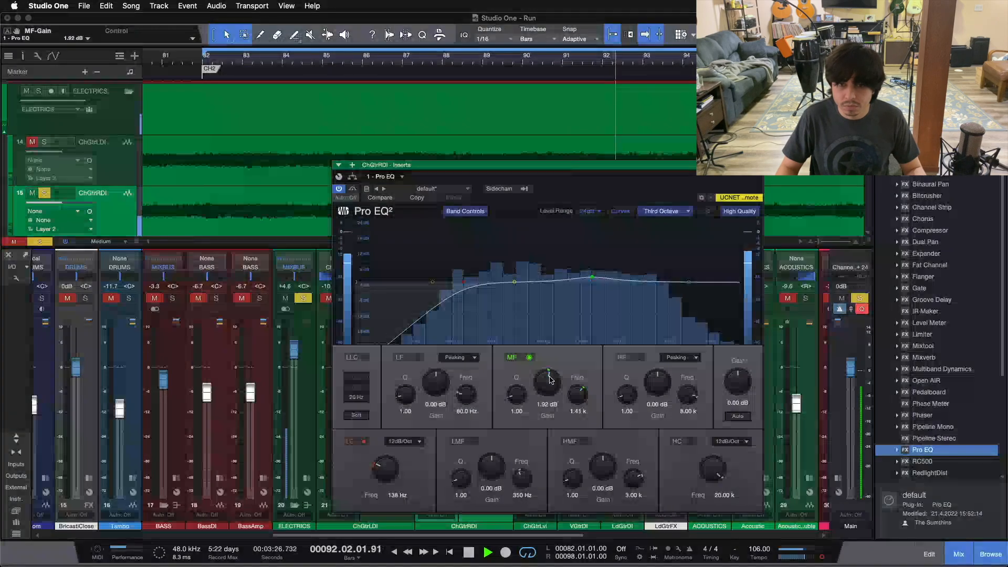
Cut the low-mid band (LMF) of ChGtrRDI by 1.44 dB at 722 Hz with a Q of 1.22.
left_click_drag(514, 282, 555, 261)
left_click(491, 453, "alt")
scroll(492, 454, "down", 1)
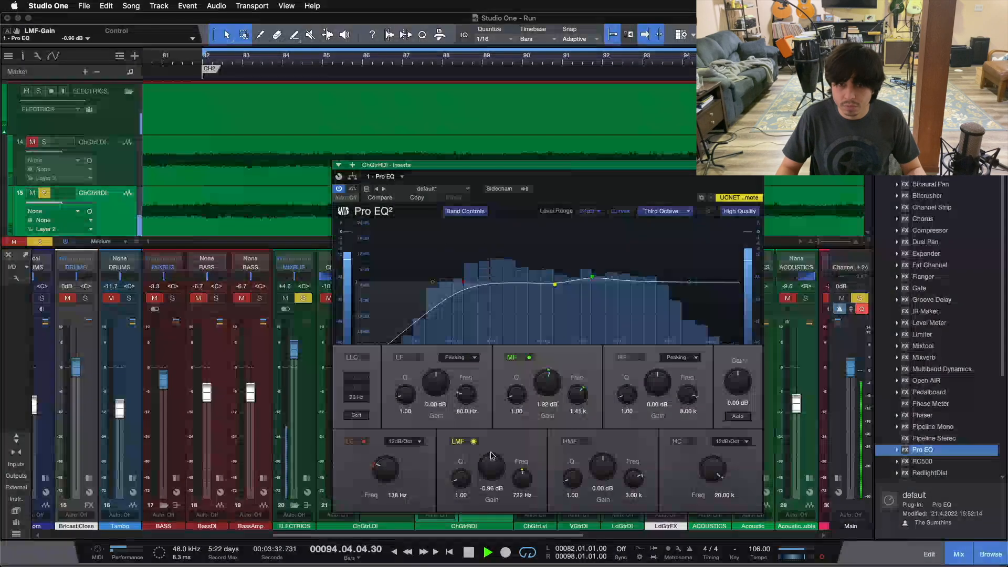
scroll(493, 471, "down", 1)
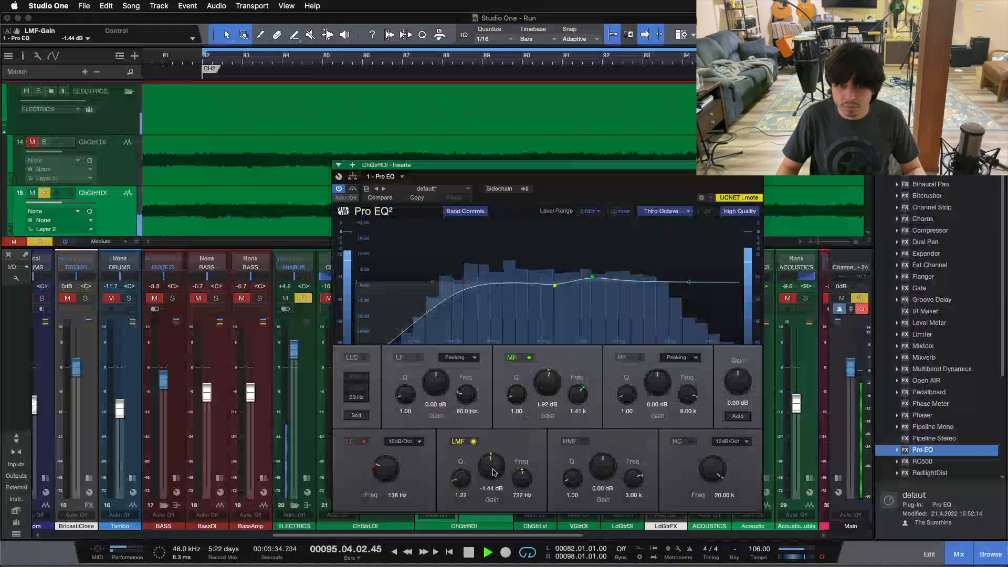
Raise the mid band's (MF) gain on ChGtrRDI to 2.40 dB.
scroll(555, 380, "up", 1)
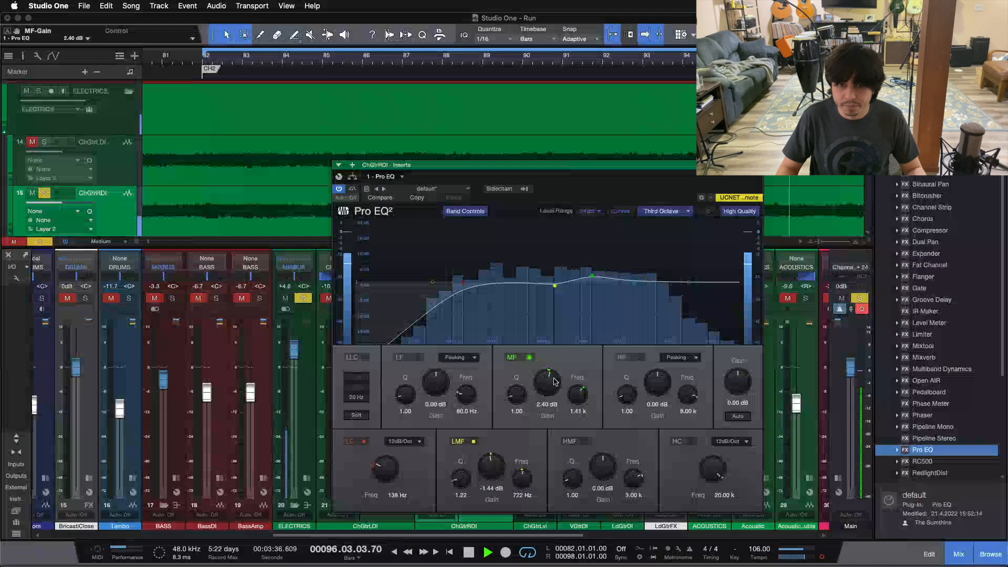
scroll(496, 461, "down", 1)
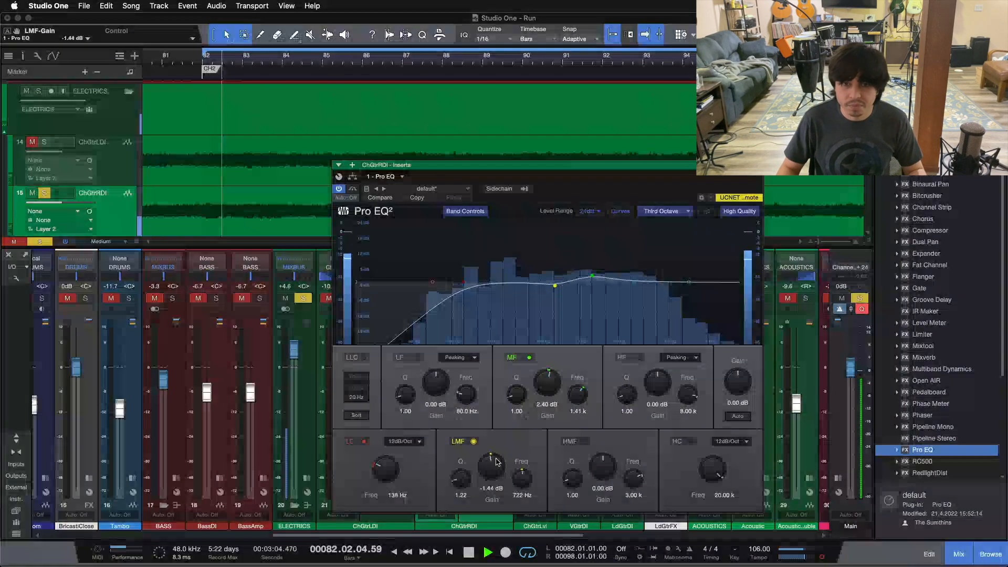
scroll(497, 461, "up", 1)
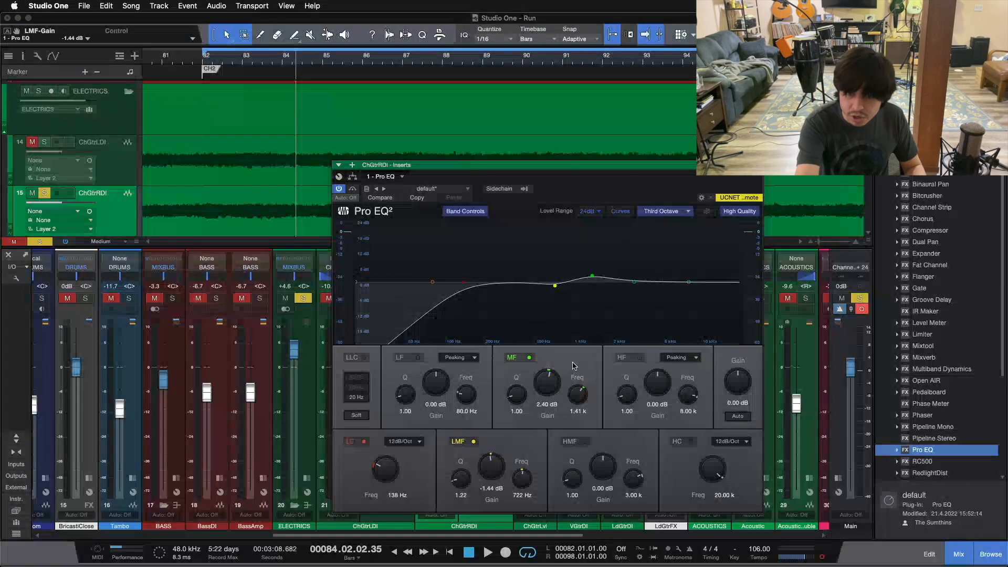
Resume playback and set the high-mid band (HMF) of ChGtrRDI to -0.96 dB at 3.56 kHz.
key("space")
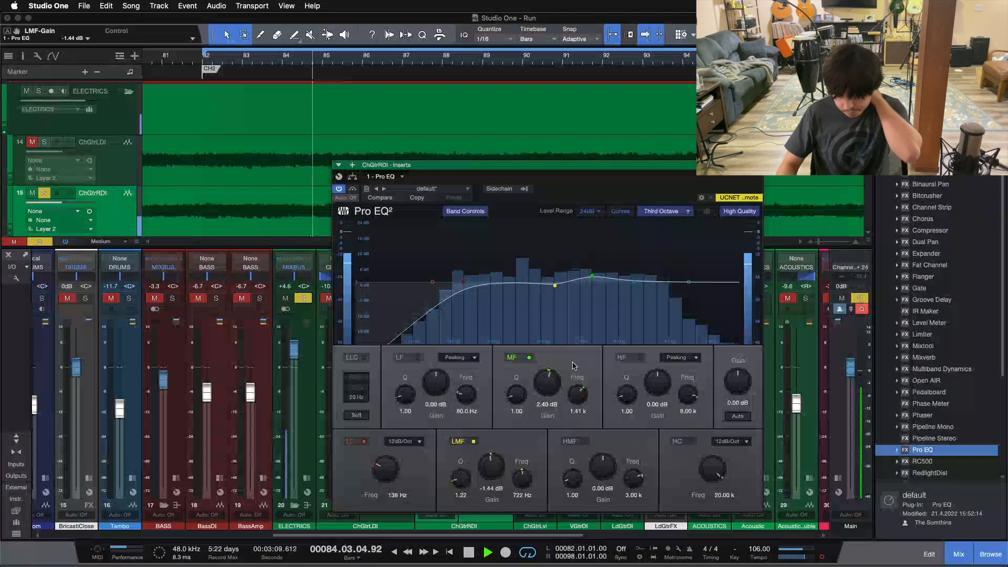
left_click_drag(634, 282, 644, 274)
left_click_drag(607, 465, 609, 481)
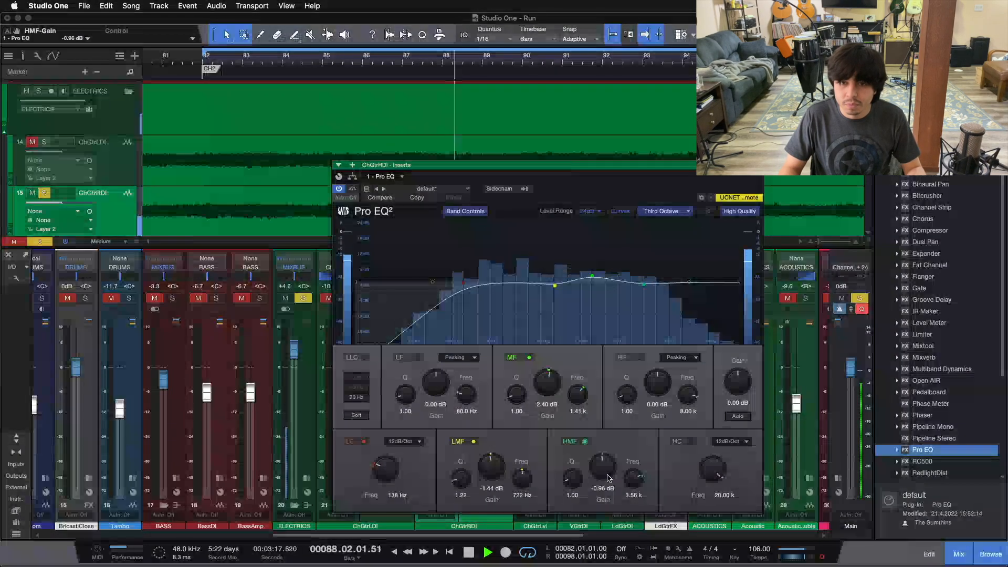
Set the high-cut filter (HC) of ChGtrRDI to 8.73 kHz and raise its mid band's (MF) gain to 3.84 dB.
left_click_drag(709, 469, 724, 476)
scroll(724, 475, "down", 3)
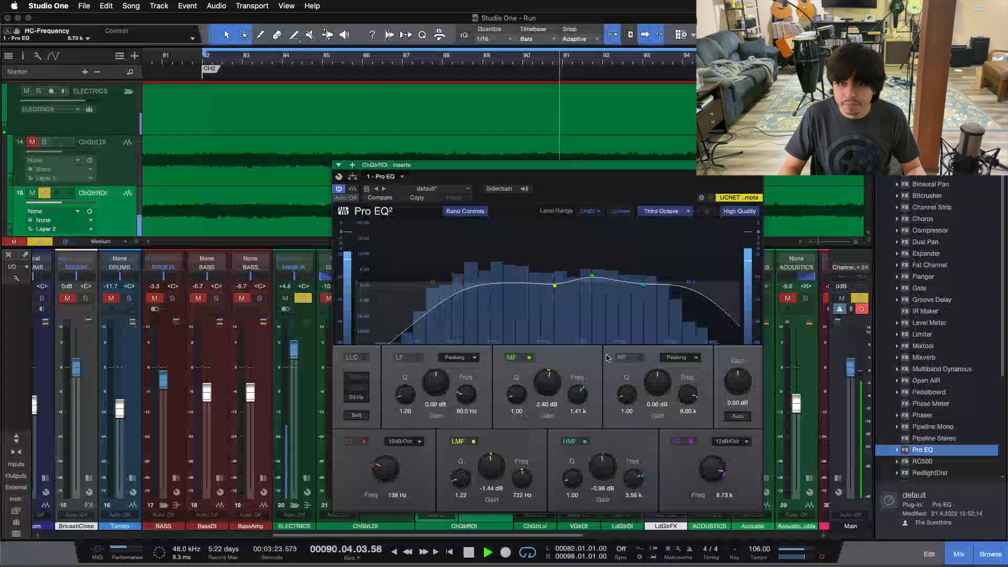
scroll(545, 388, "up", 1)
scroll(545, 388, "up", 1)
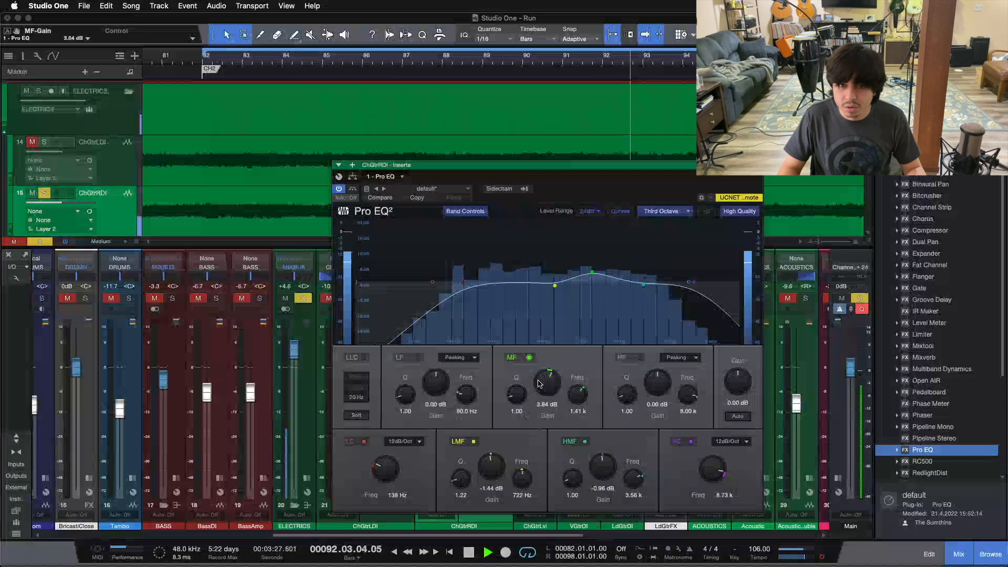
Compare ChGtrRDI with Pro EQ bypassed and active during playback, ending with it active, and stop playback.
left_click(350, 189)
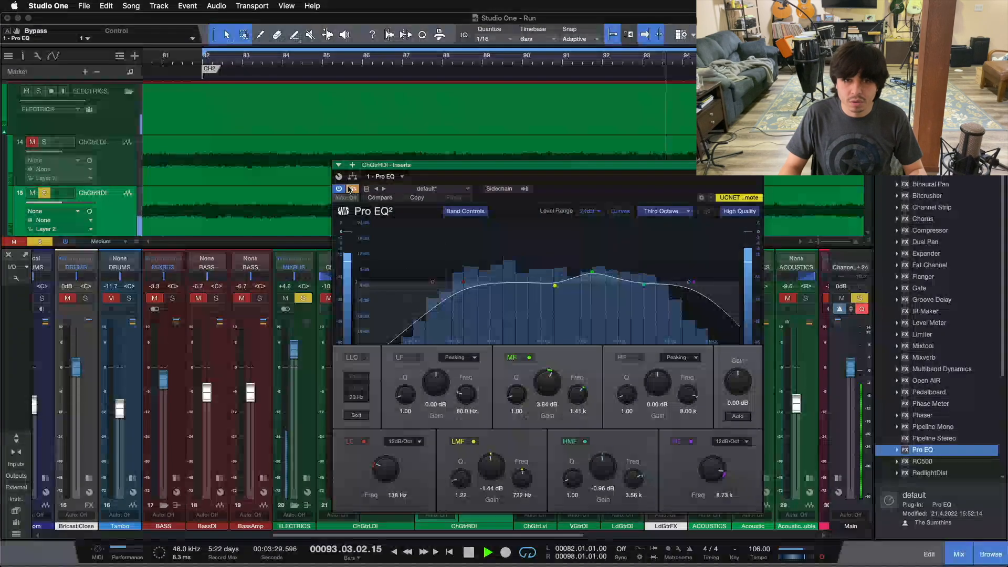
left_click(350, 189)
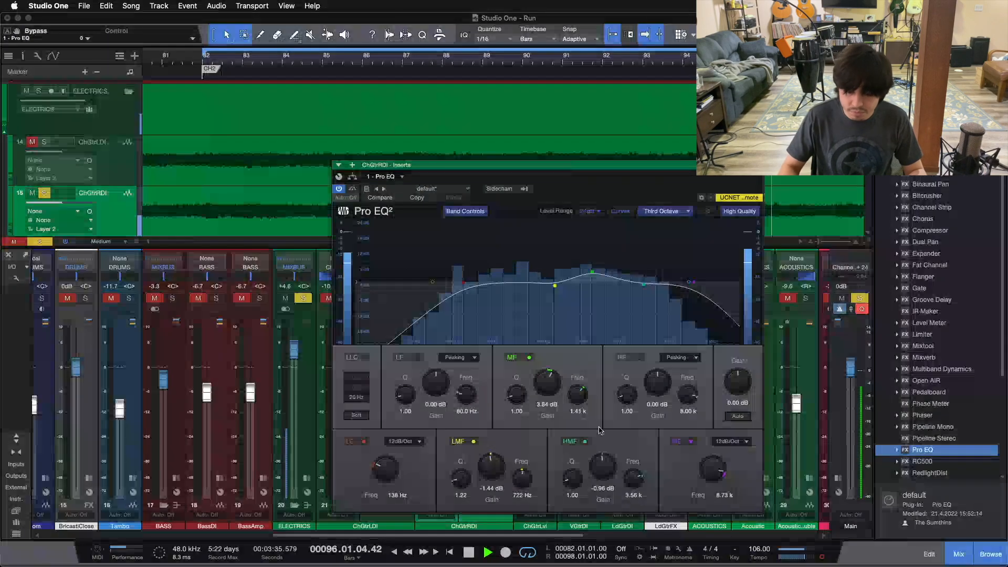
key("space")
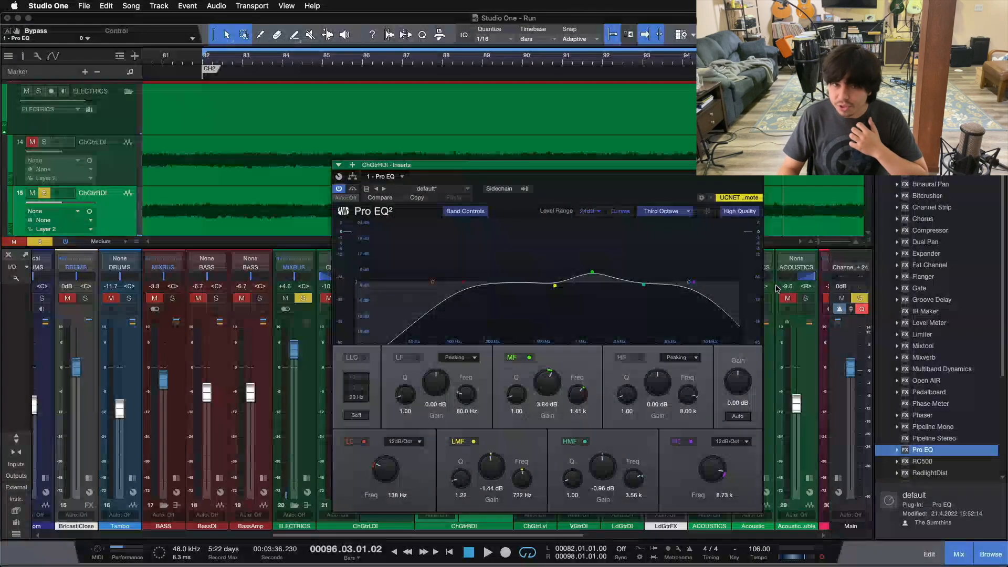
Place the Pro EQ windows of ChGtrLDI and ChGtrRDI side by side to compare their curves, and close both.
left_click_drag(723, 189, 887, 190)
left_click_drag(788, 167, 864, 142)
left_click(384, 266)
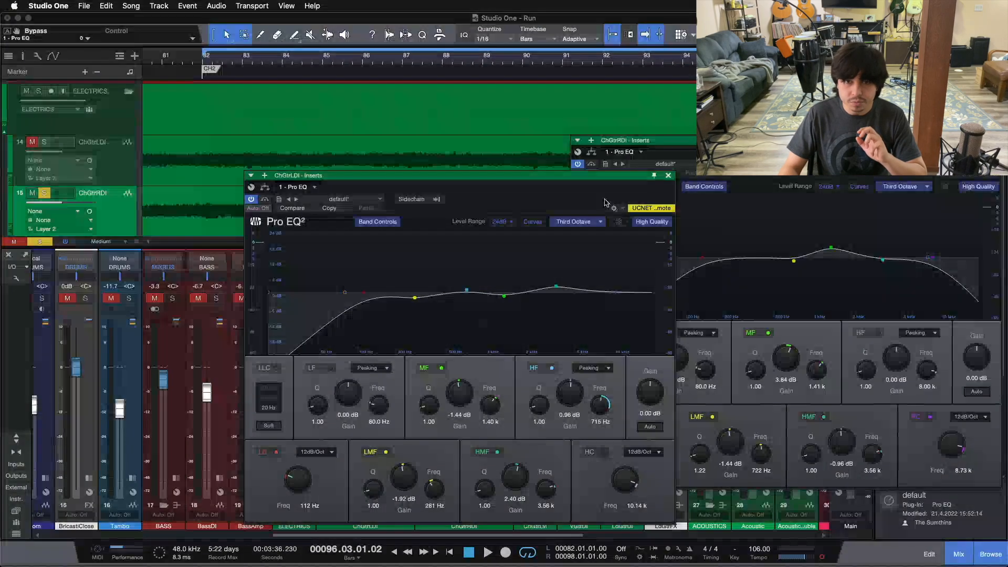
left_click_drag(790, 141, 721, 141)
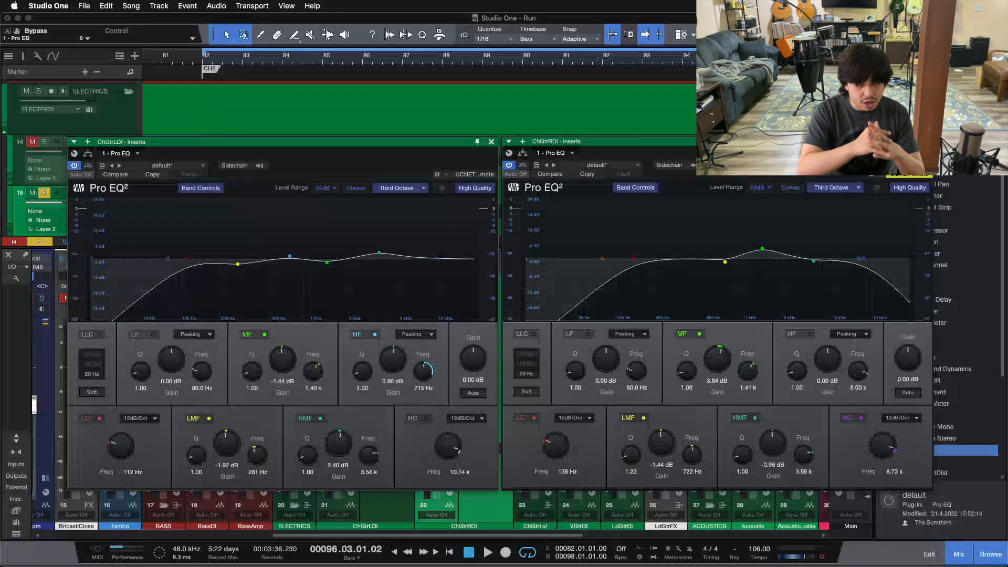
left_click(926, 142)
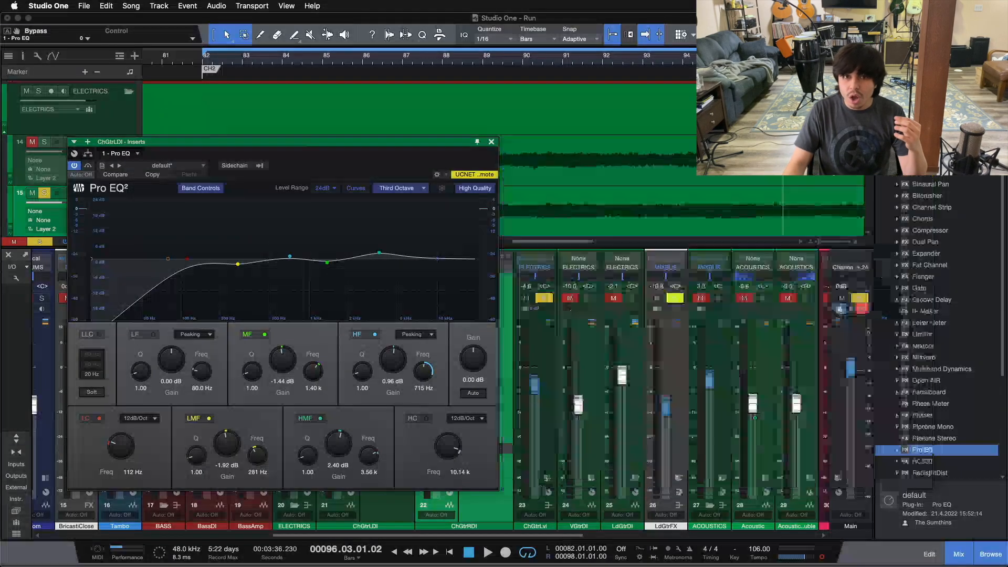
left_click(491, 142)
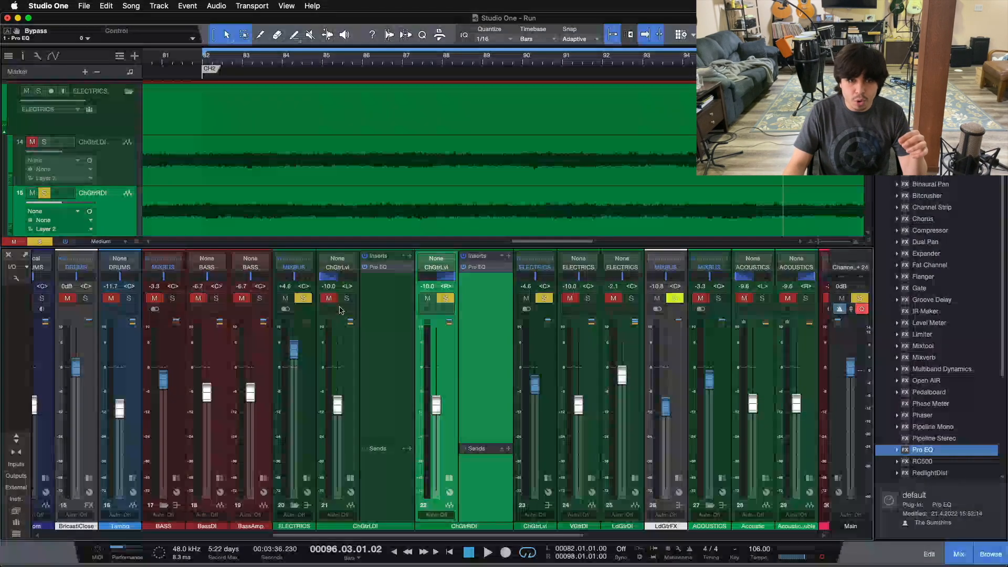
Reset the ELECTRICS bus fader to 0 dB and bring it up to +3.3 dB while the chorus guitars play.
left_click(293, 349, "alt")
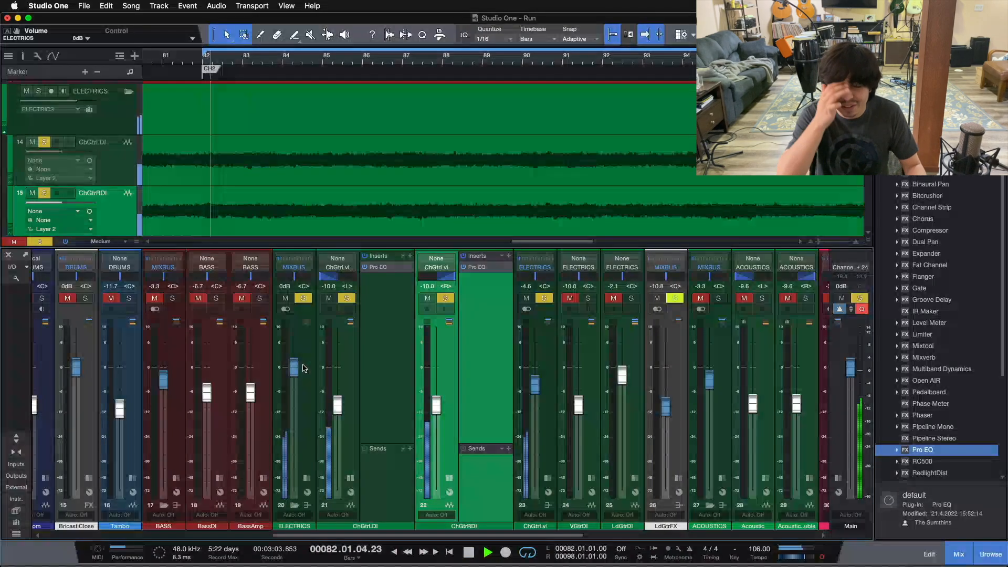
left_click_drag(294, 363, 294, 358)
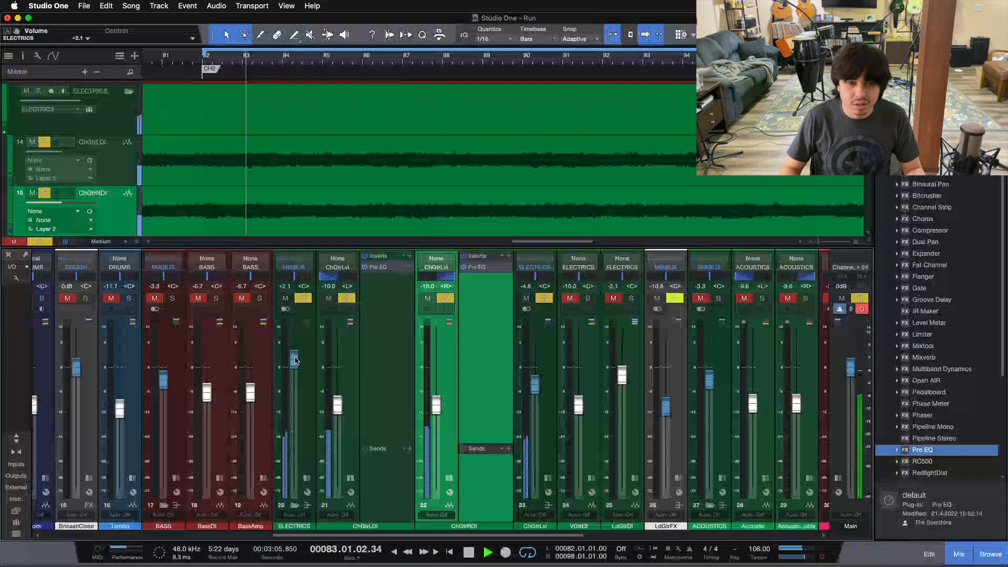
scroll(295, 358, "up", 3)
scroll(296, 360, "up", 1)
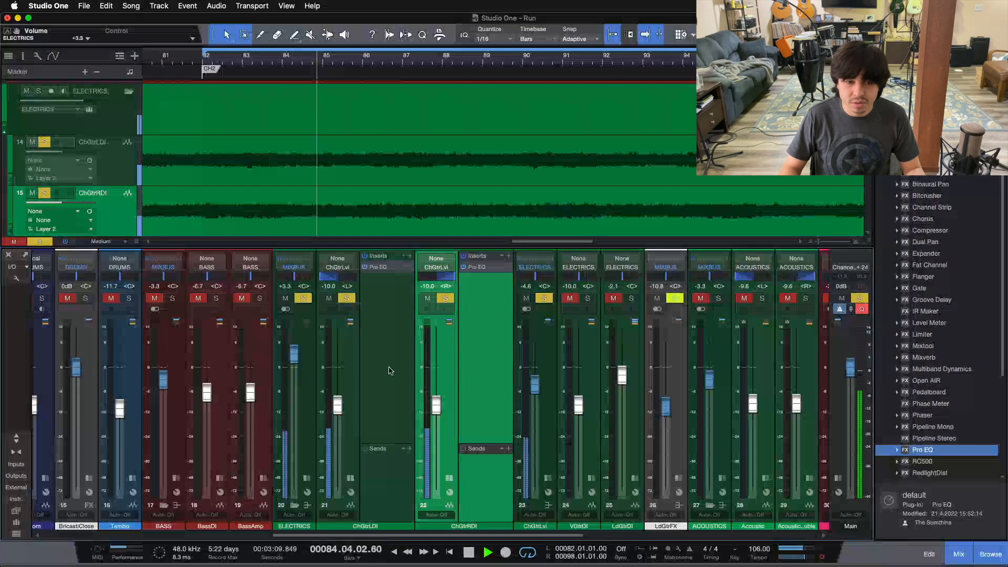
Select the ChGtrLDI and ChGtrRDI channels and toggle both Pro EQ inserts off and on during playback to compare the sound.
left_click(387, 364)
left_click(465, 283, "shift")
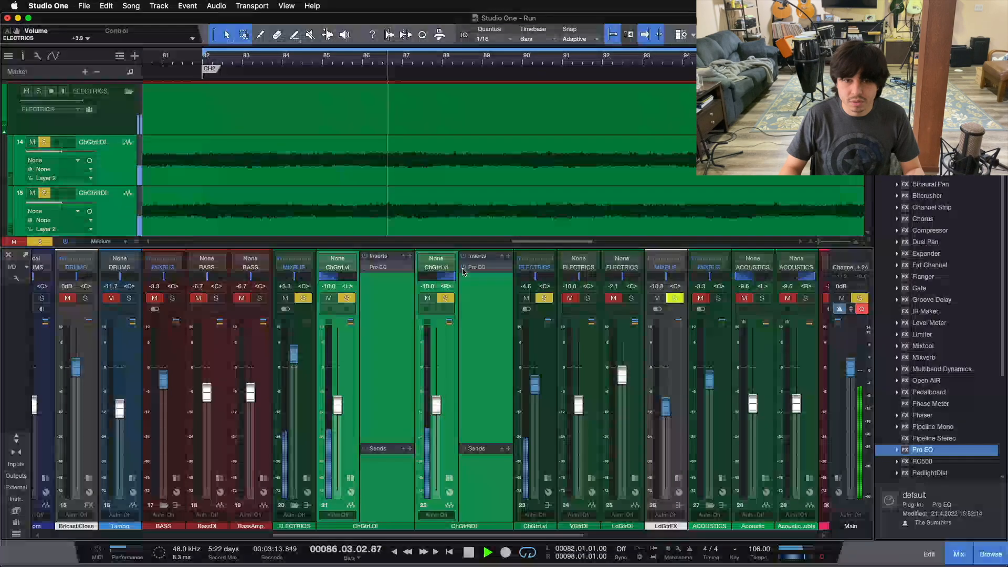
left_click(463, 268)
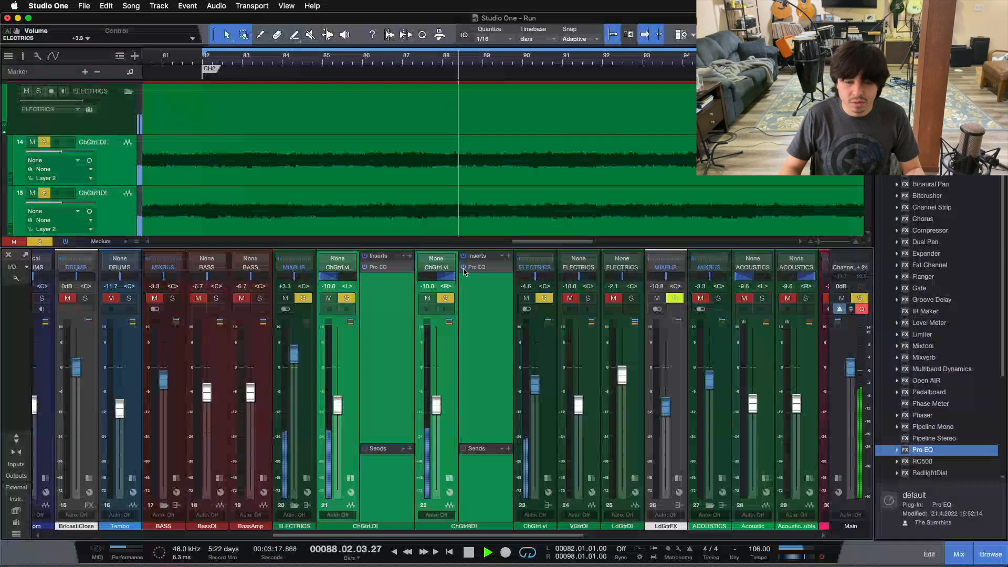
left_click(463, 268)
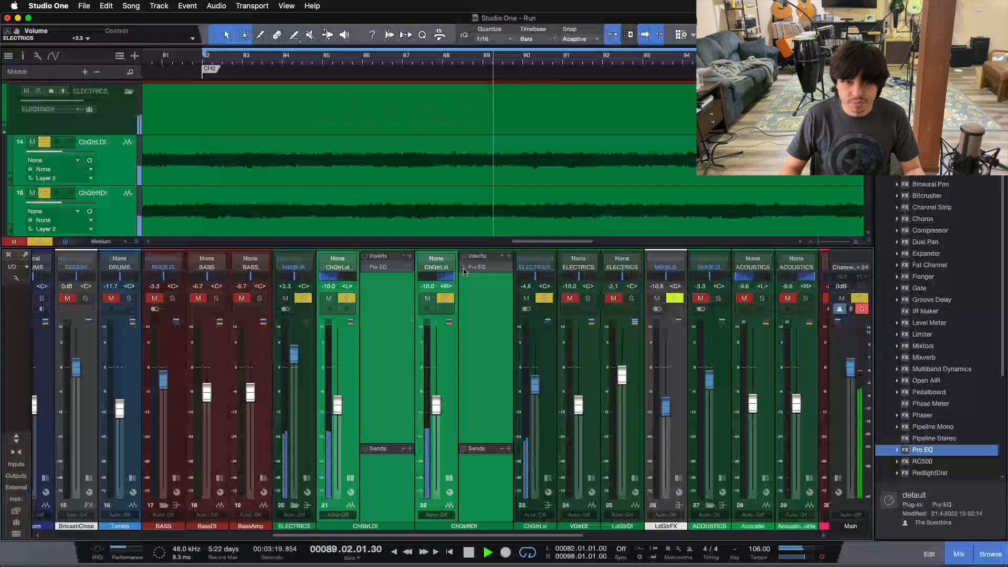
left_click(464, 268)
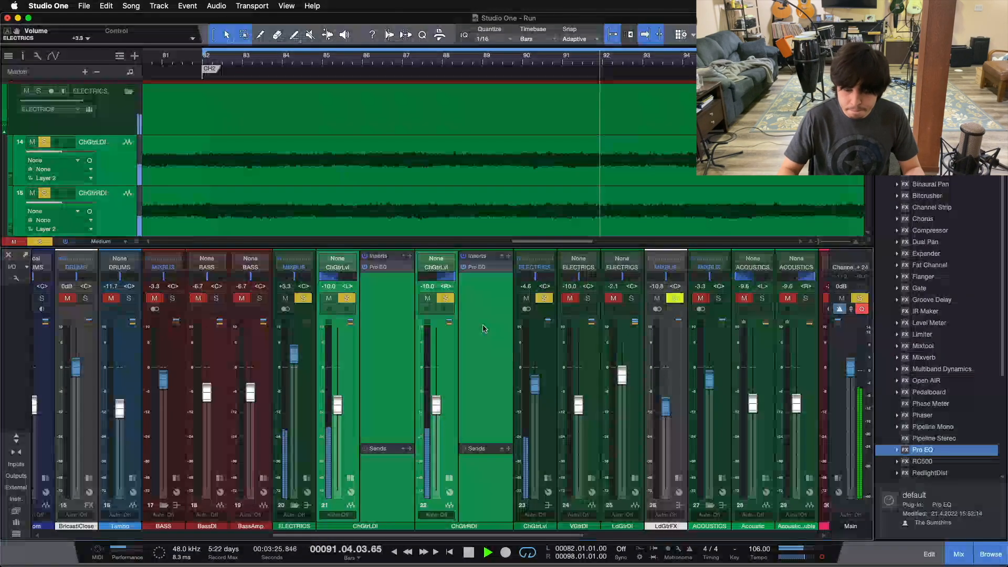
key("space")
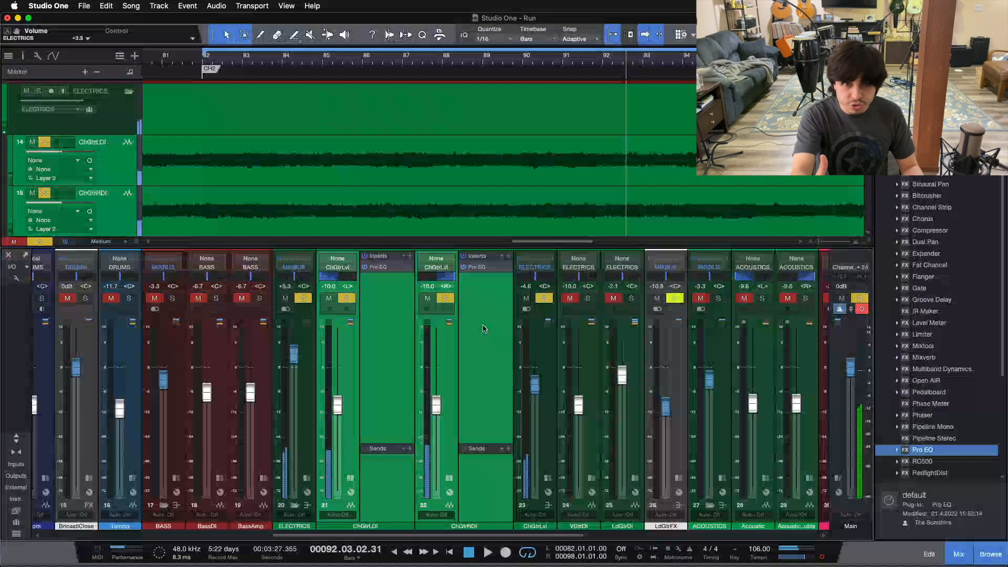
left_click(463, 267)
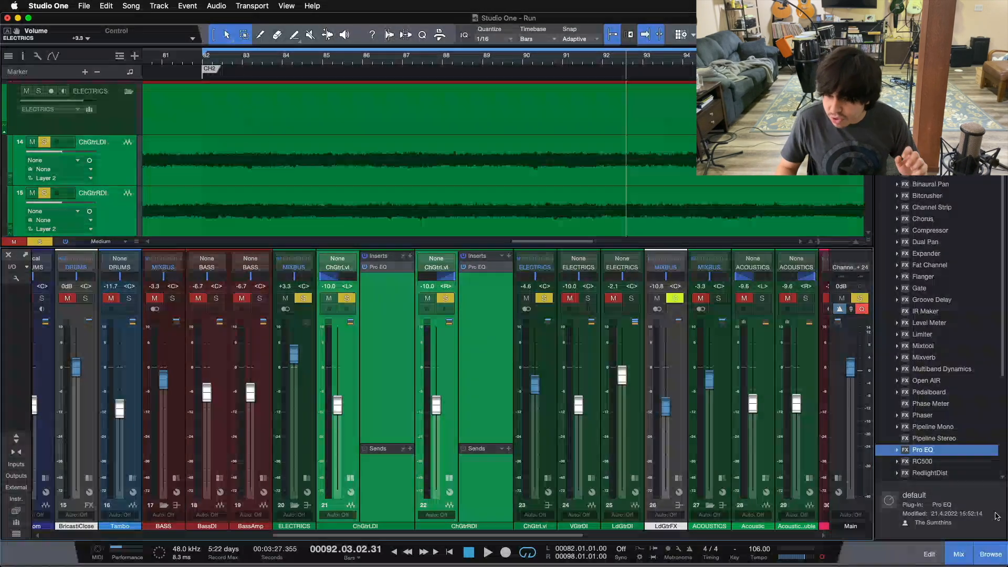
Switch the main output back to stereo and play the chorus guitars from bar 82.
left_click(821, 559)
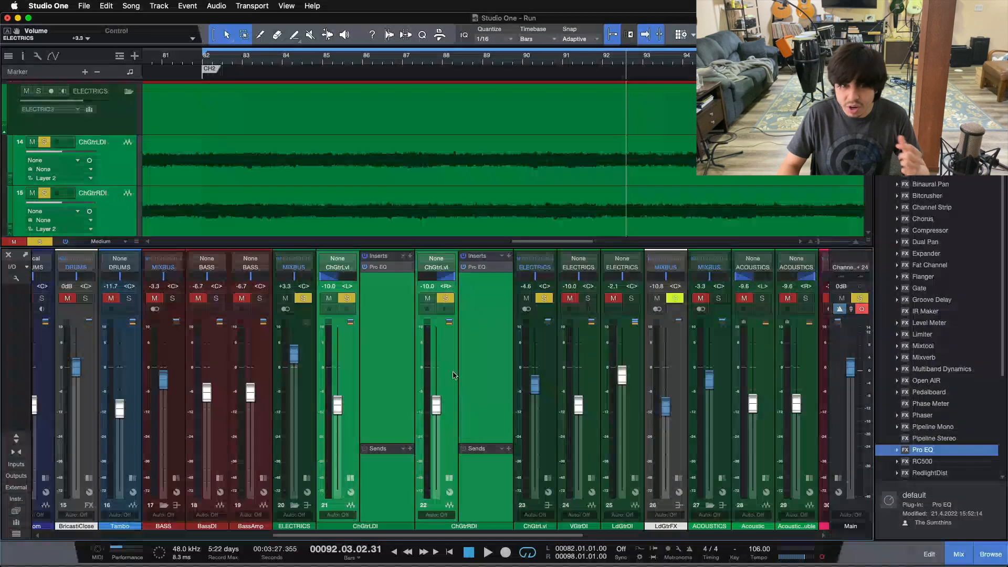
key("KP_1")
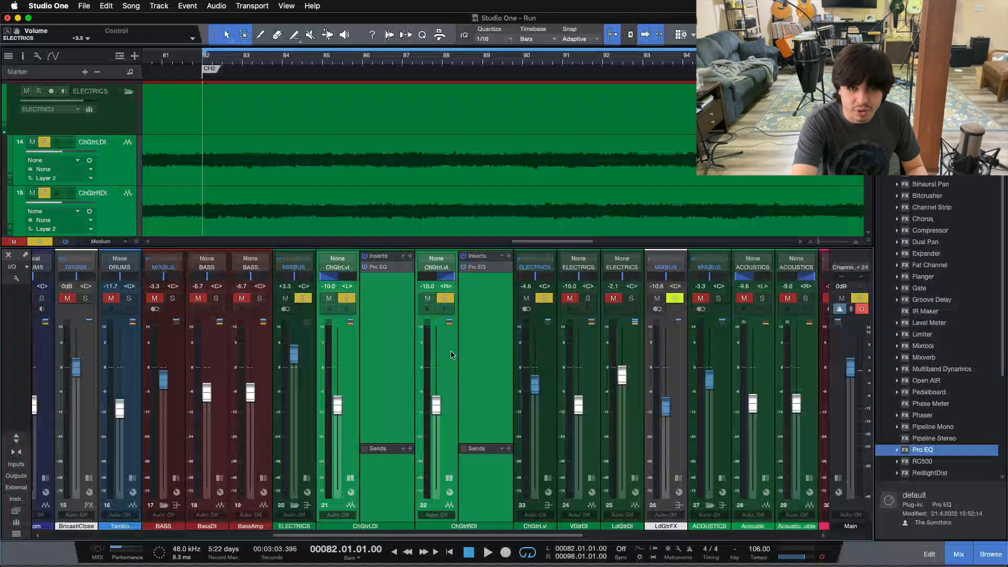
key("space")
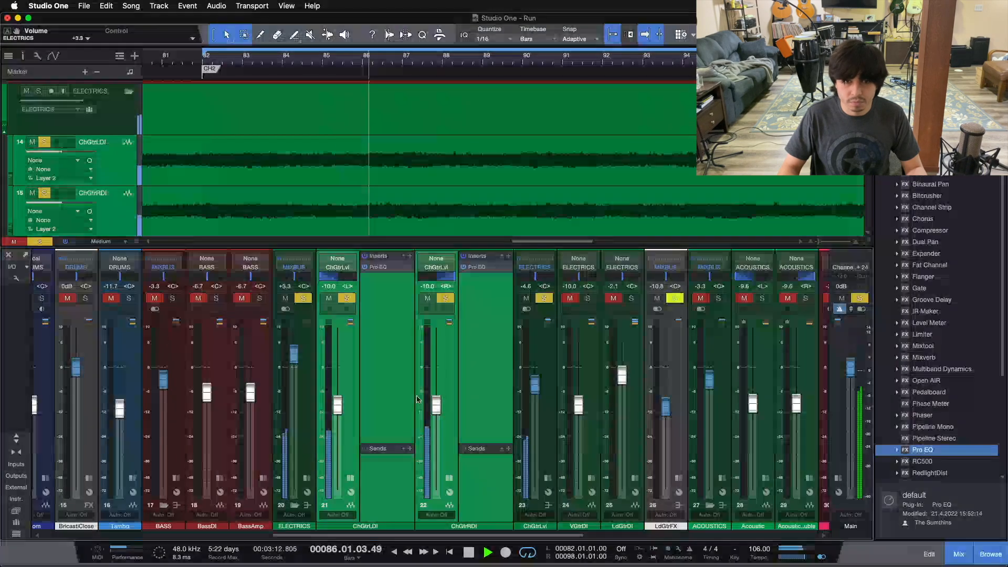
Audition both chorus guitars in stereo with Pro EQ toggled, stop playback, and open both Pro EQ windows for comparison.
left_click(463, 267)
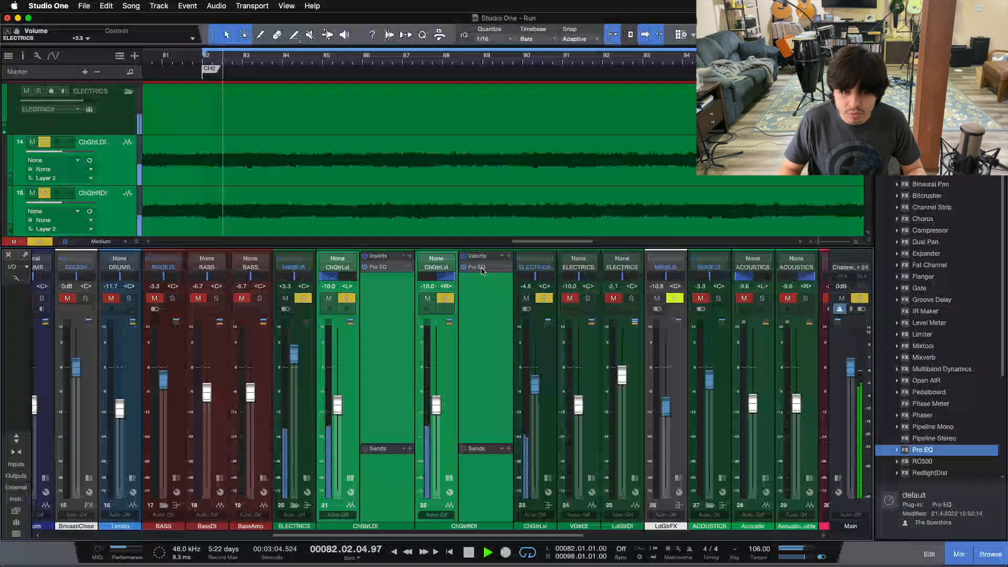
key("space")
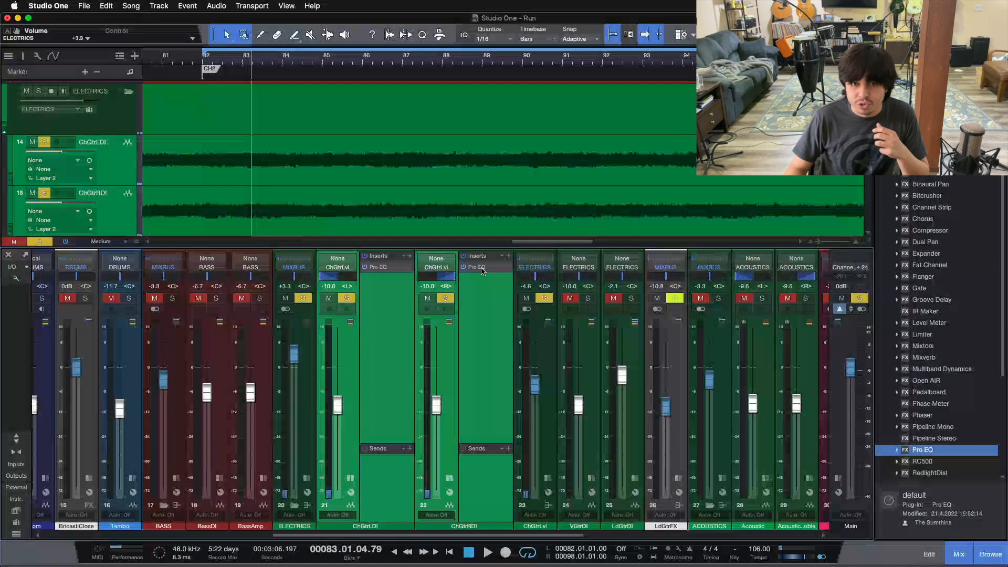
left_click(478, 267)
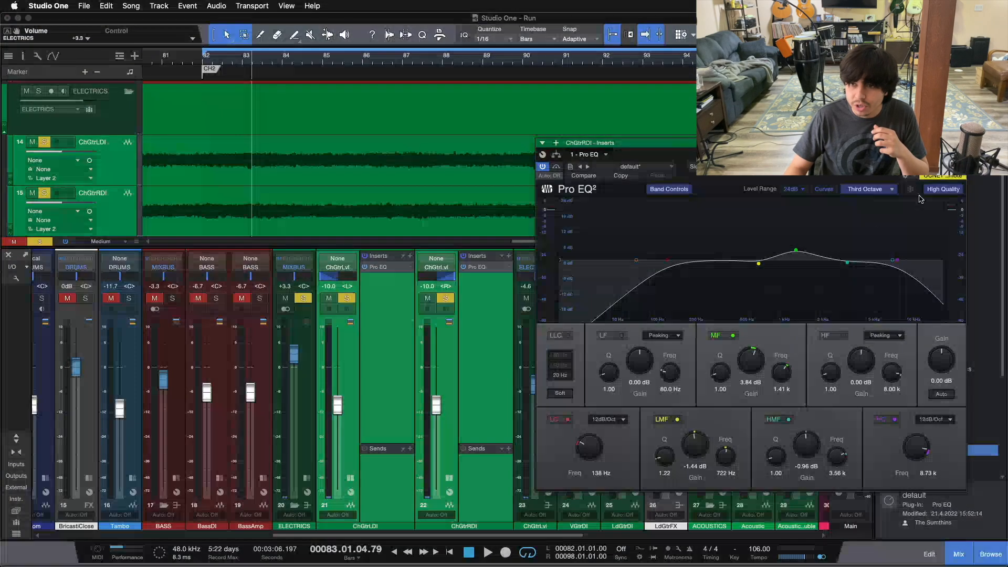
left_click(378, 268)
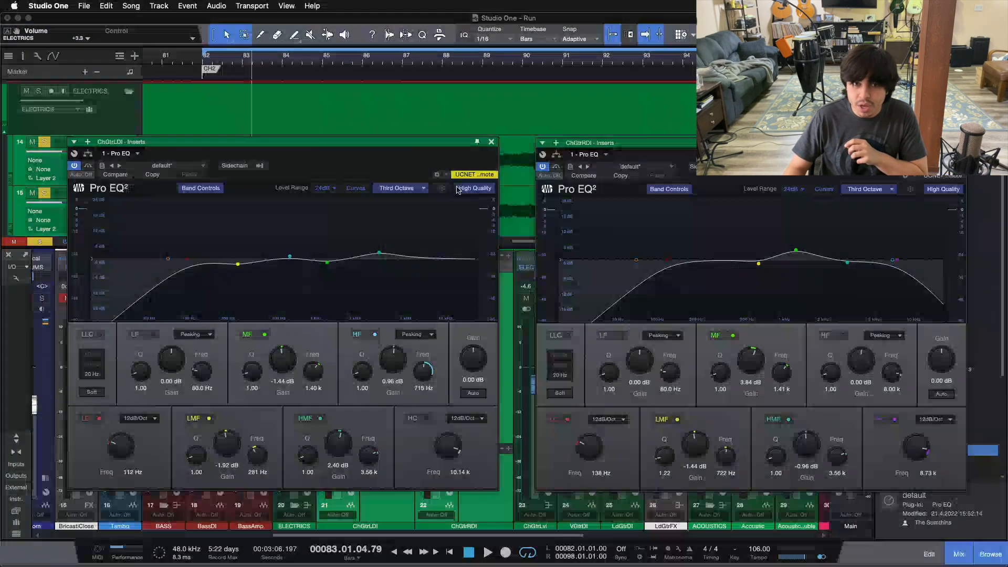